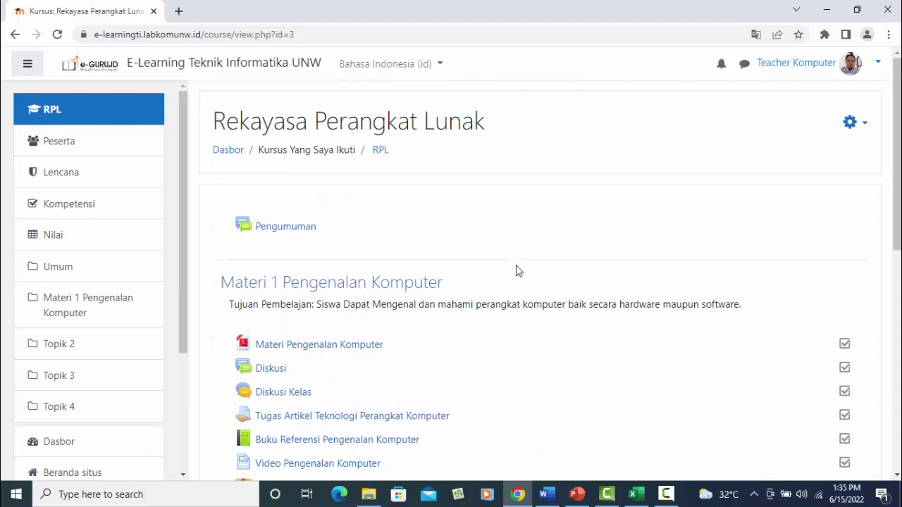
# - Examine the activities and resources listed under Materi 1 Pengenalan Komputer on the course page
pyautogui.scroll(-3, 516, 266)
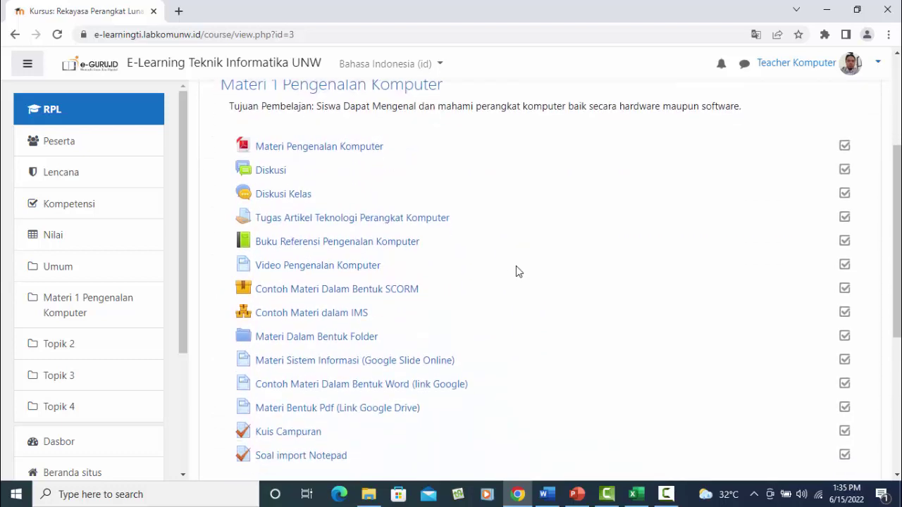
pyautogui.scroll(-1, 511, 269)
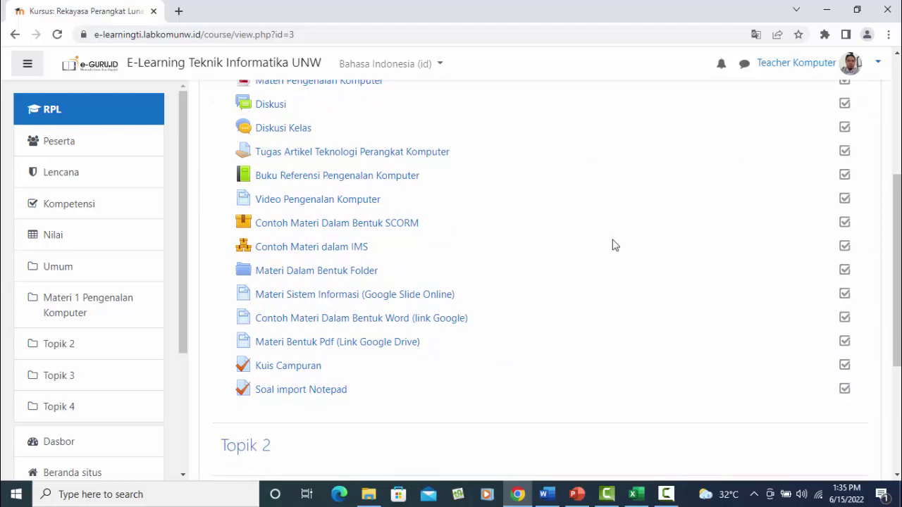
pyautogui.scroll(4, 625, 224)
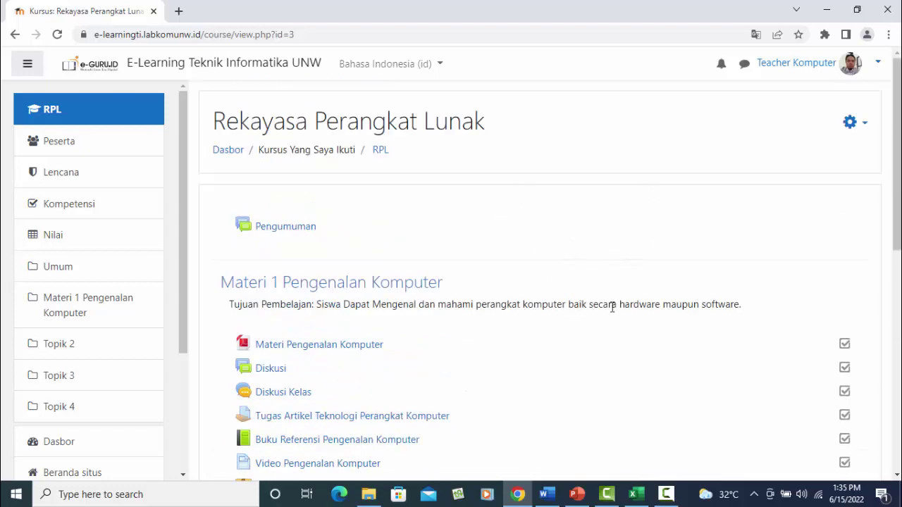
pyautogui.scroll(-3, 571, 300)
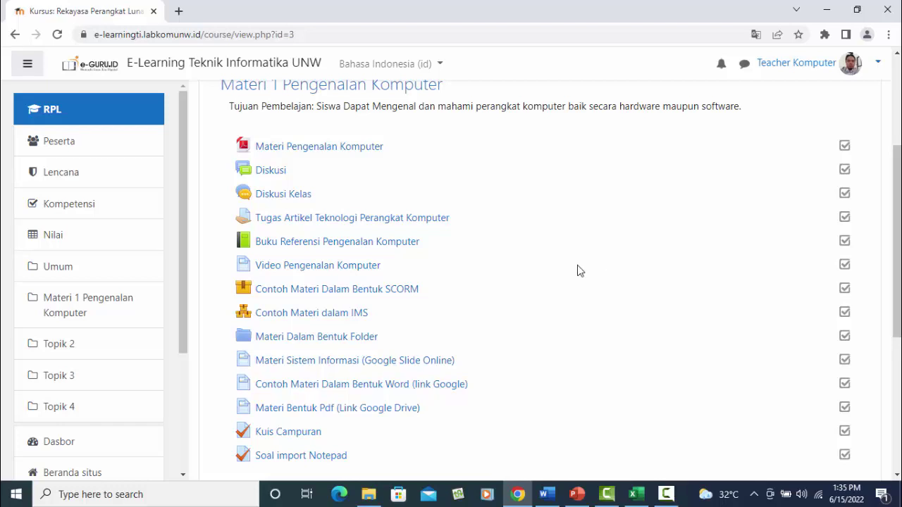
pyautogui.scroll(-3, 577, 265)
pyautogui.scroll(6, 578, 265)
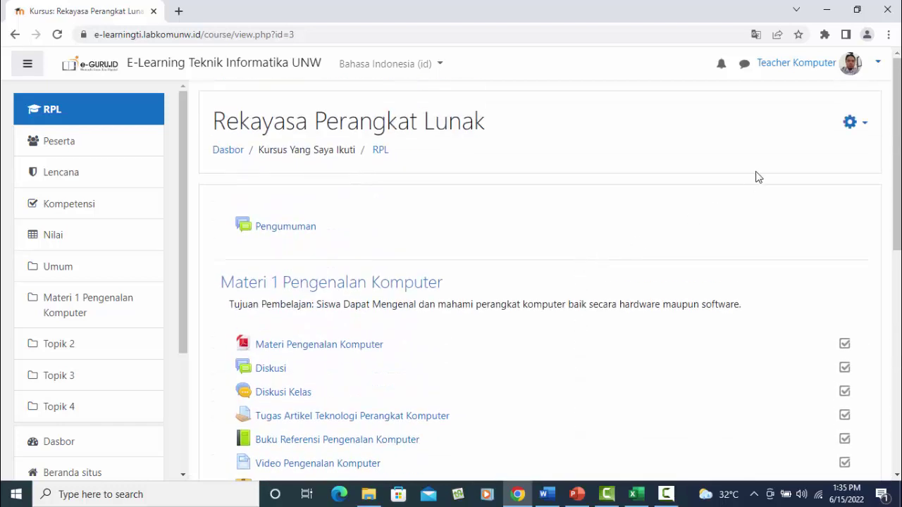
pyautogui.scroll(-7, 681, 282)
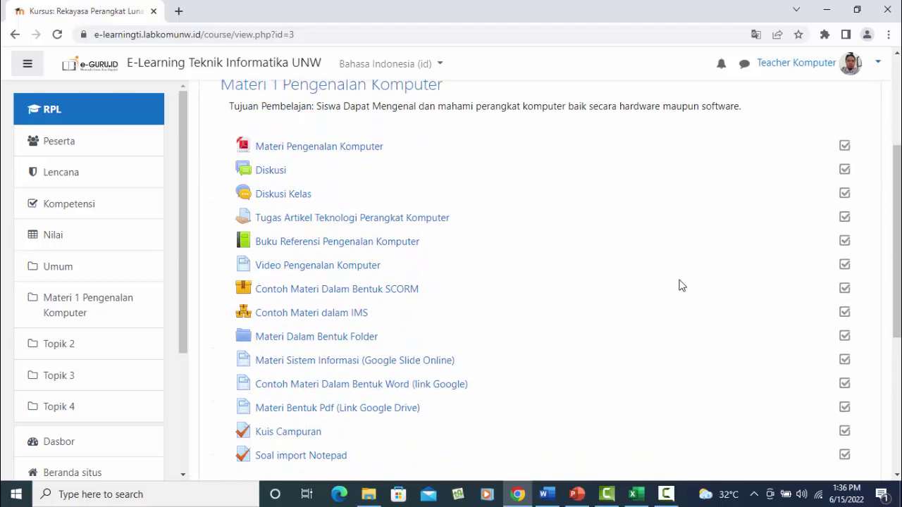
pyautogui.scroll(5, 681, 287)
pyautogui.scroll(3, 681, 288)
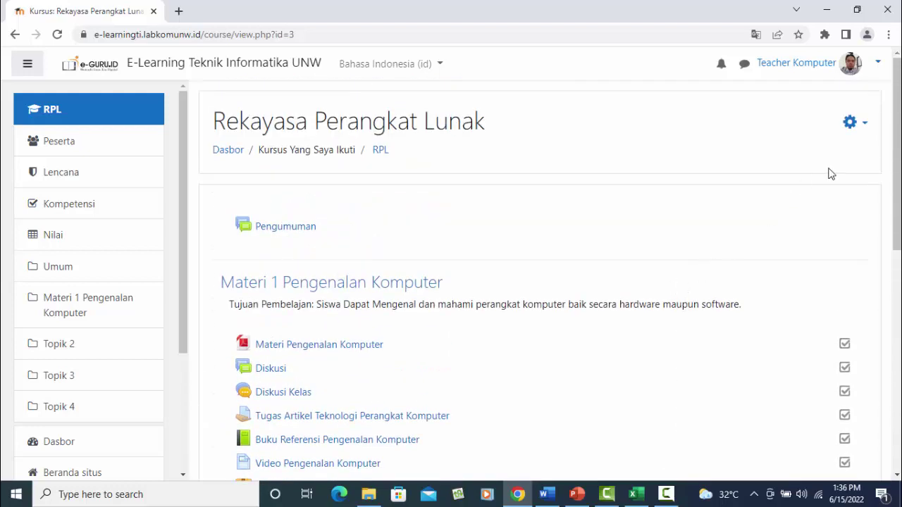
# - Turn on editing mode for the Rekayasa Perangkat Lunak course
pyautogui.click(851, 123)
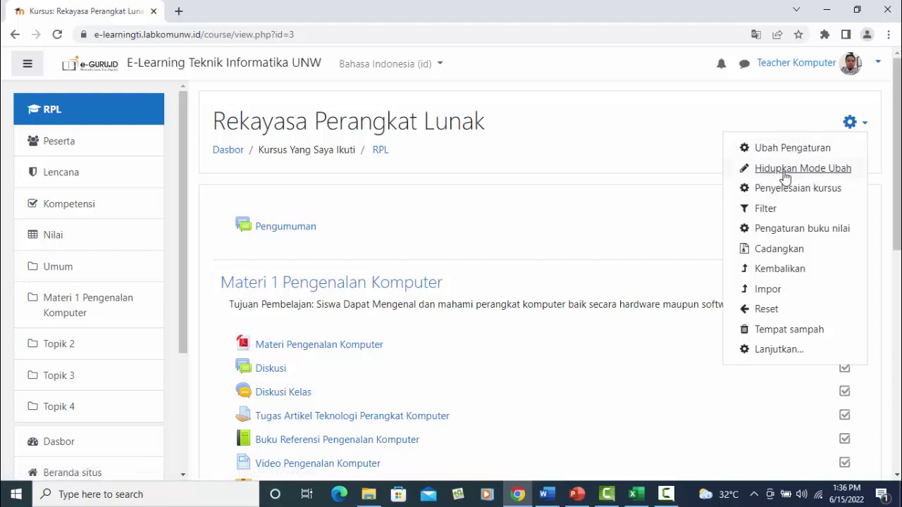
pyautogui.click(812, 172)
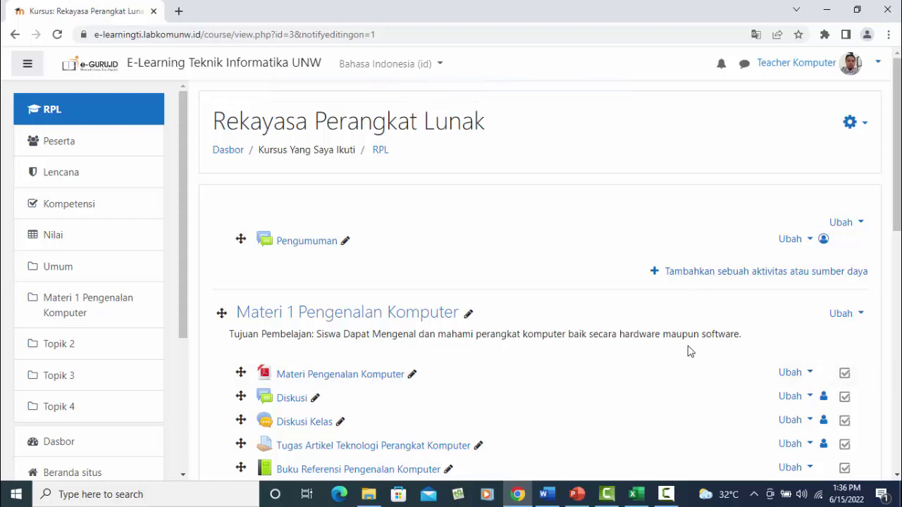
# - Add a new Kehadiran (attendance) activity to the Materi 1 Pengenalan Komputer section
pyautogui.scroll(-5, 689, 349)
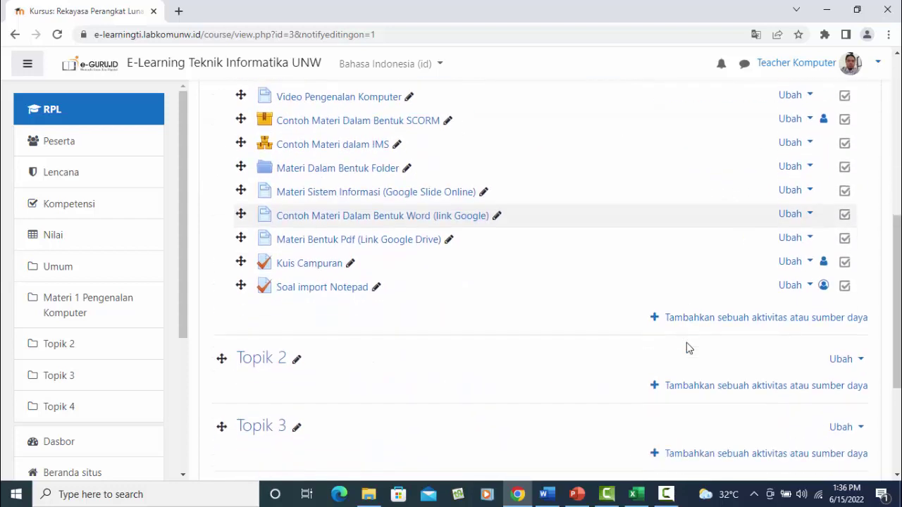
pyautogui.scroll(5, 684, 341)
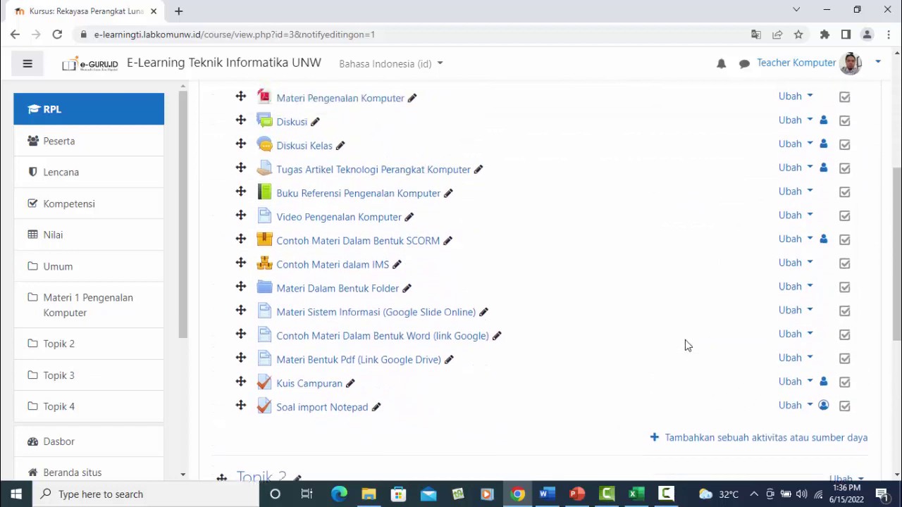
pyautogui.scroll(-5, 684, 339)
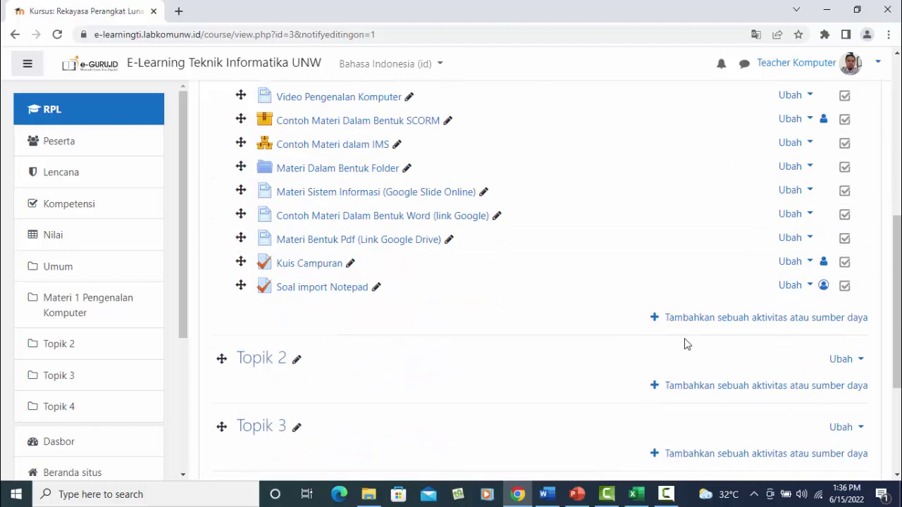
pyautogui.scroll(1, 714, 332)
pyautogui.scroll(3, 714, 332)
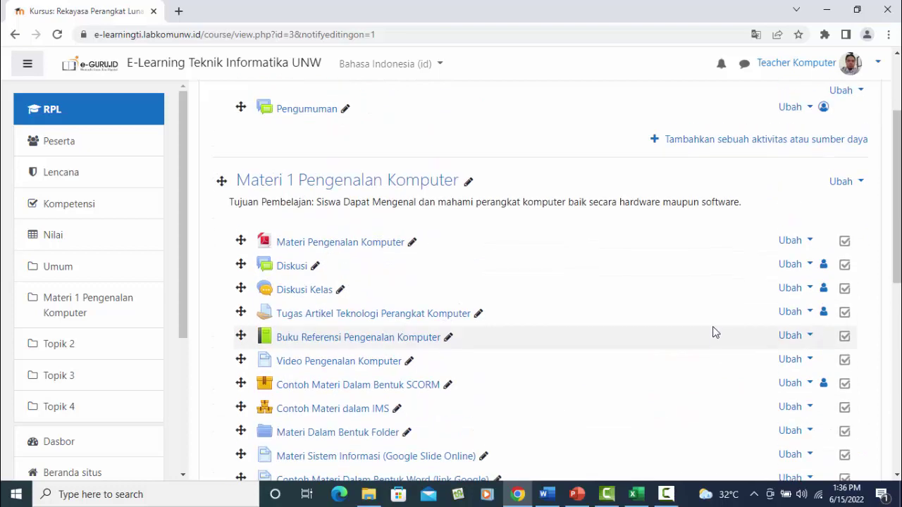
pyautogui.scroll(-4, 550, 318)
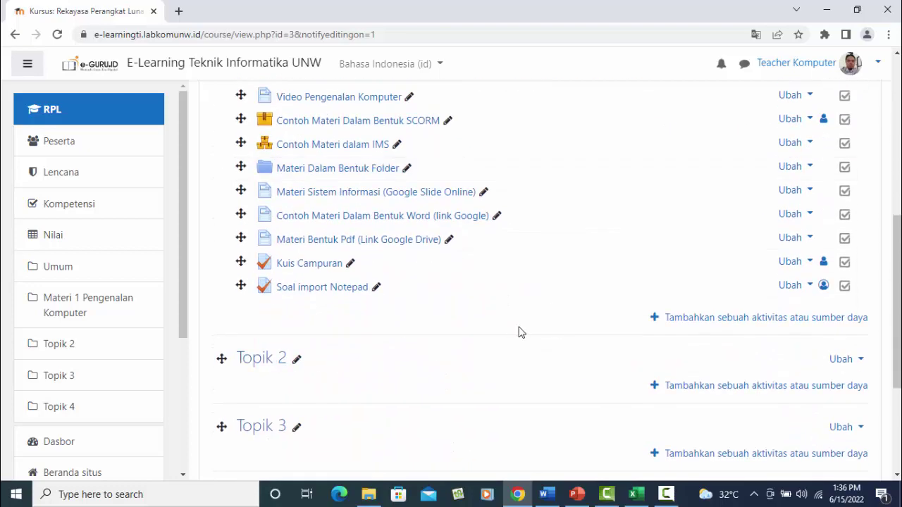
pyautogui.scroll(1, 528, 332)
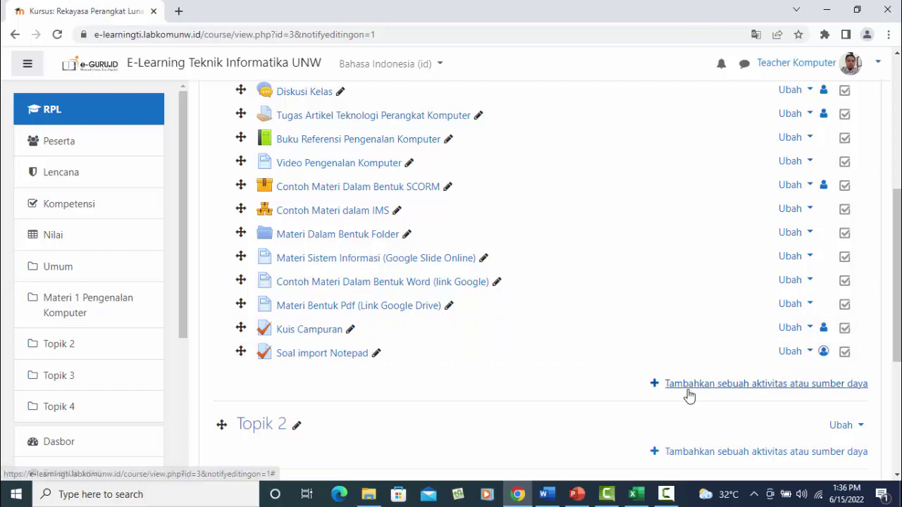
pyautogui.click(782, 385)
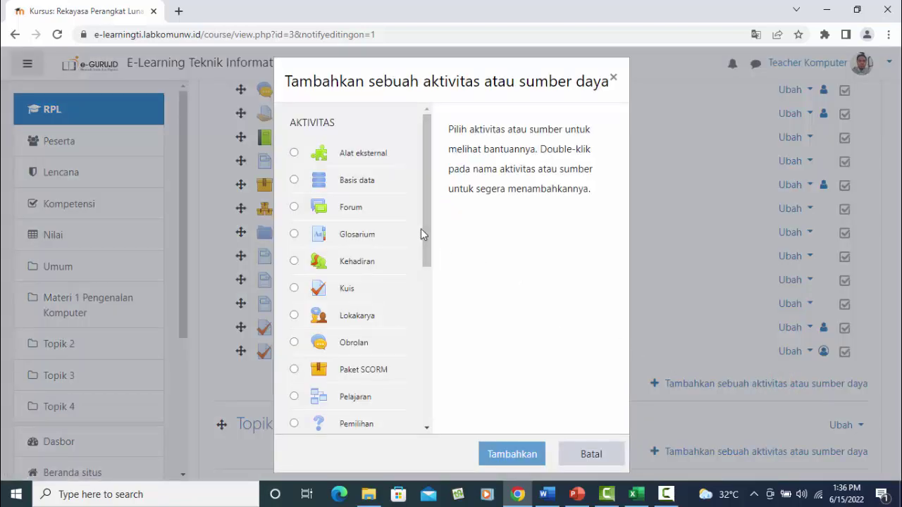
pyautogui.moveTo(426, 233); pyautogui.dragTo(395, 256)
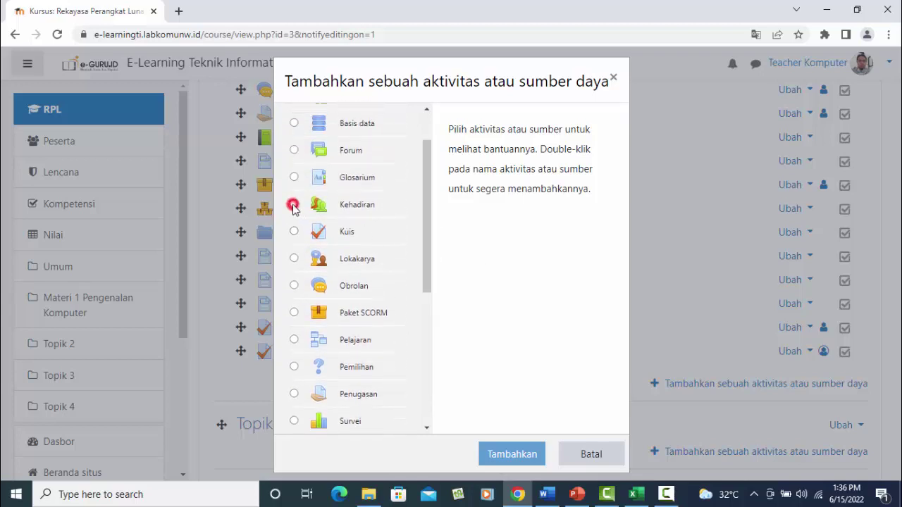
pyautogui.click(294, 205)
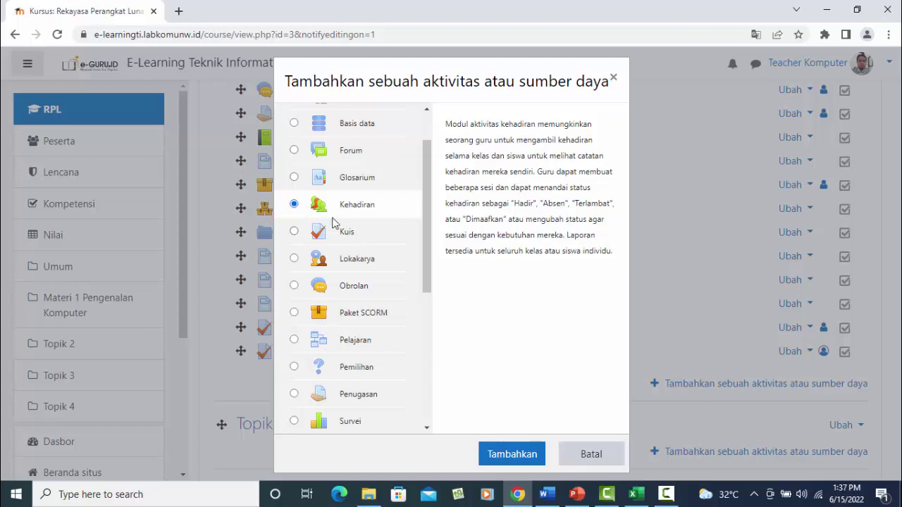
pyautogui.click(520, 460)
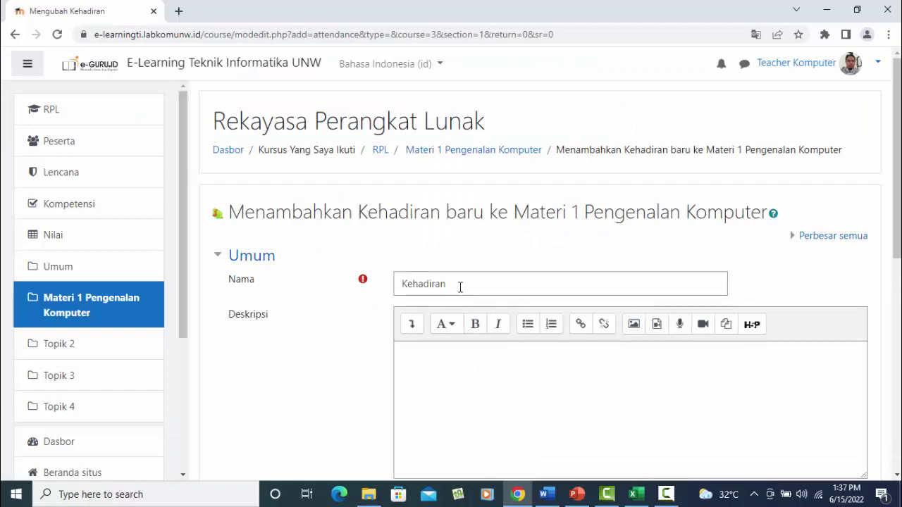
# - Name the attendance activity "Presensi Pertemuan 1"
pyautogui.click(460, 282)
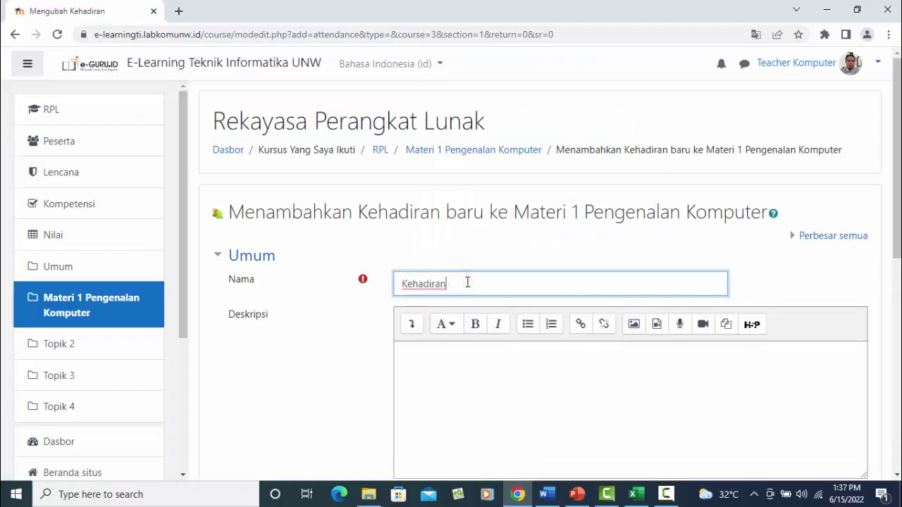
pyautogui.press('BackSpace')
pyautogui.press('BackSpace')
pyautogui.press('BackSpace')
pyautogui.press('BackSpace')
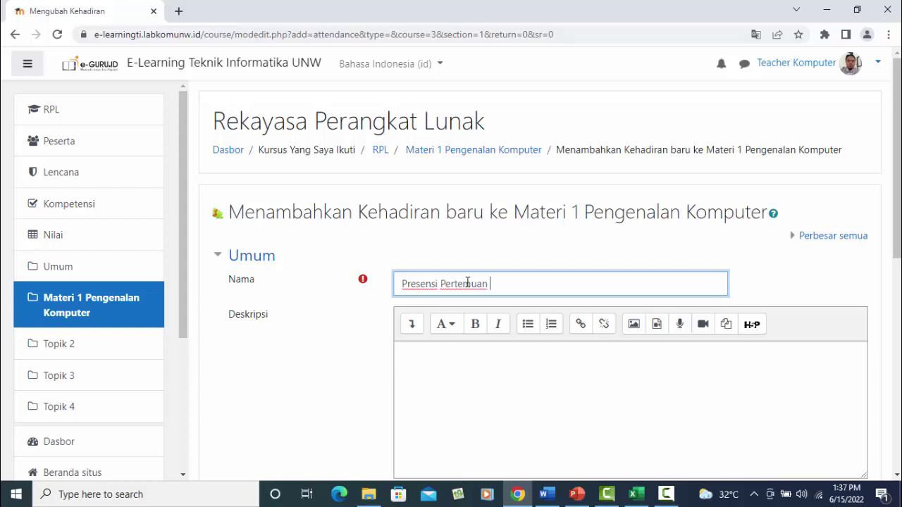
pyautogui.scroll(-3, 594, 348)
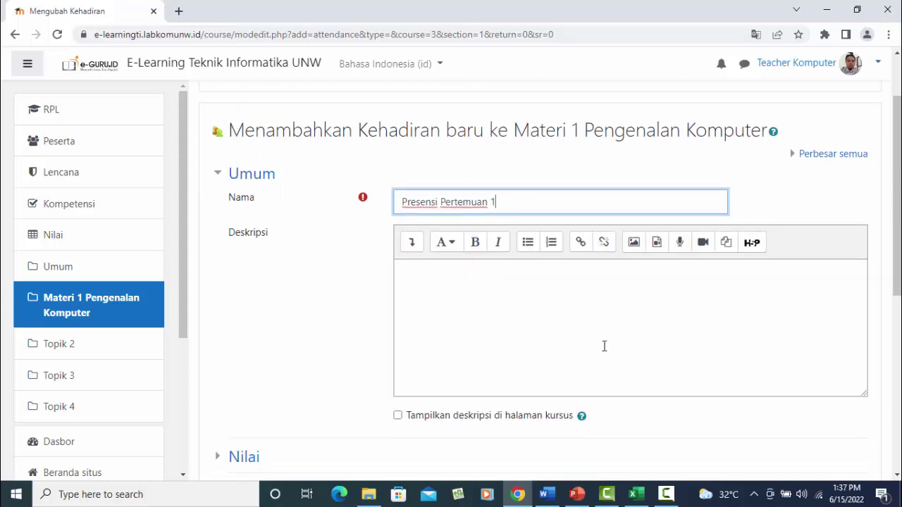
# - Review the attendance activity's description and grade settings, including the available grade types and grade categories
pyautogui.click(474, 222)
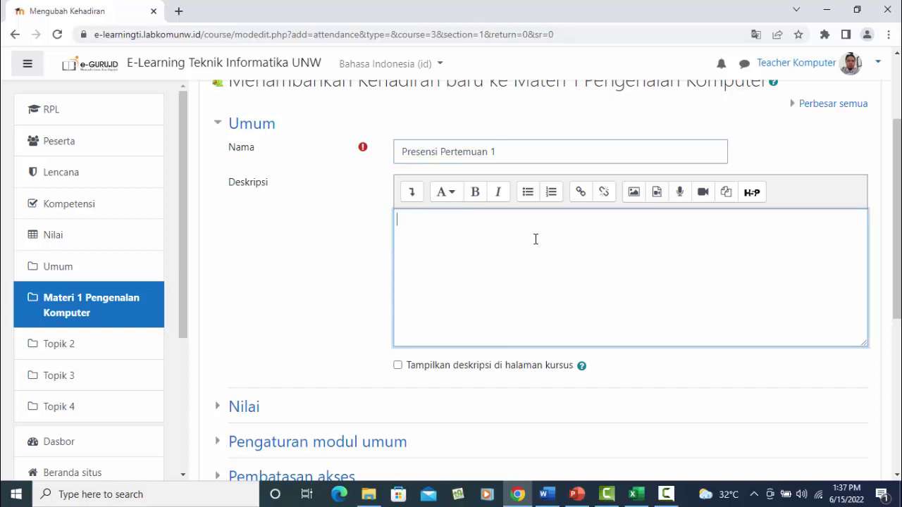
pyautogui.scroll(-5, 728, 282)
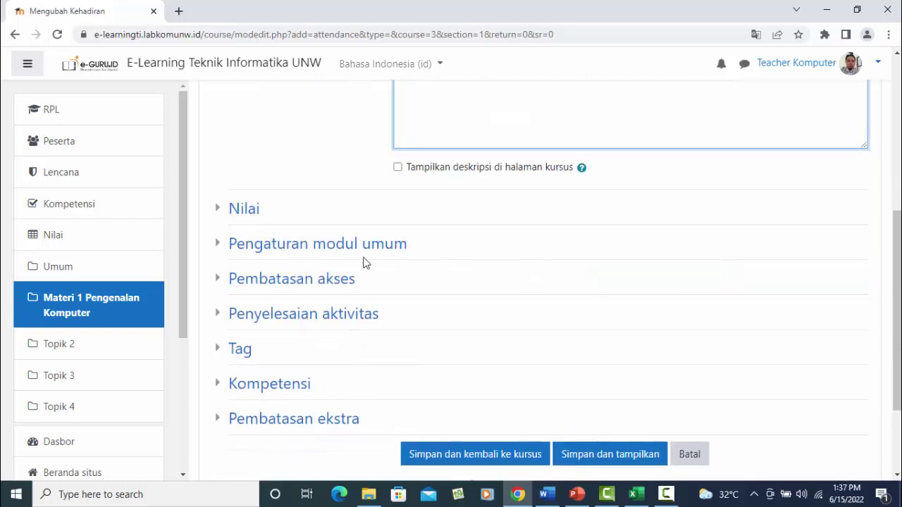
pyautogui.click(244, 216)
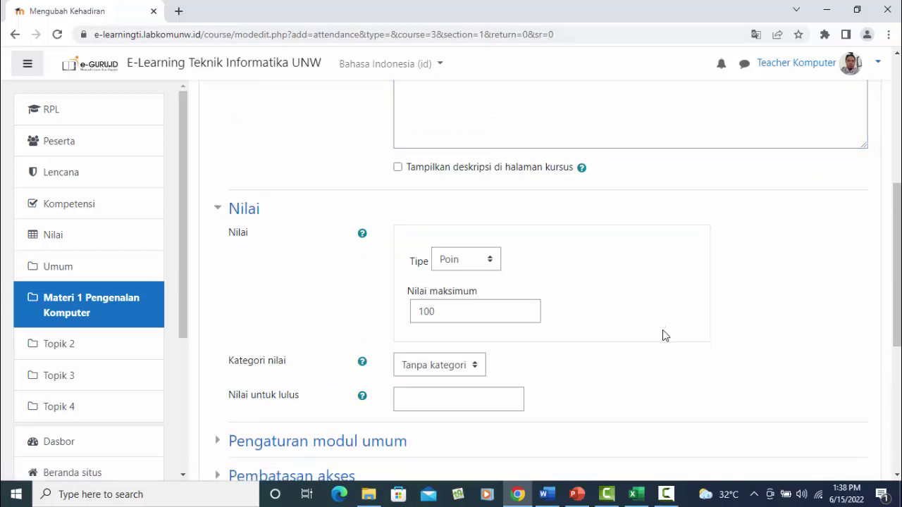
pyautogui.scroll(1, 662, 334)
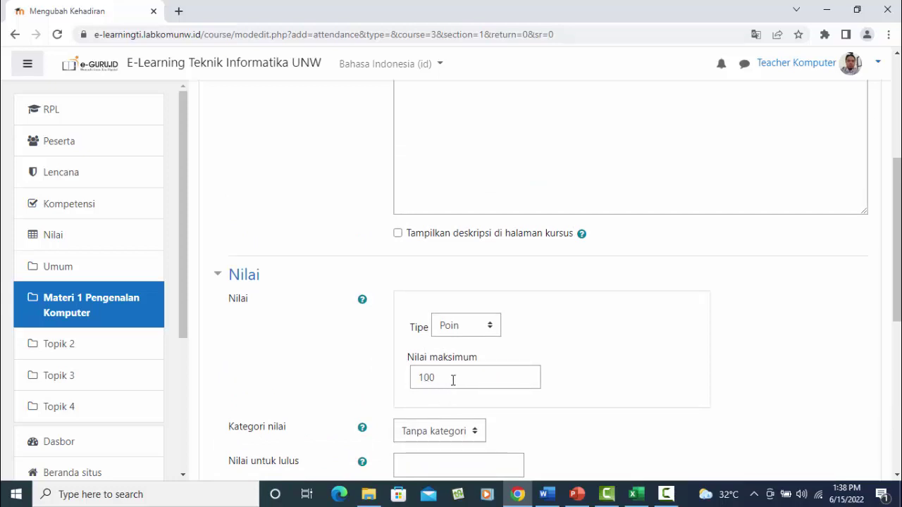
pyautogui.click(488, 325)
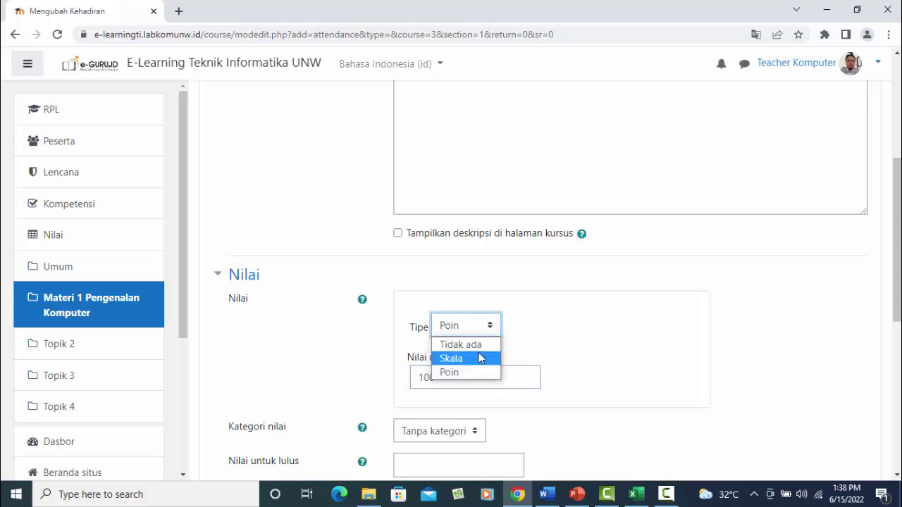
pyautogui.click(617, 327)
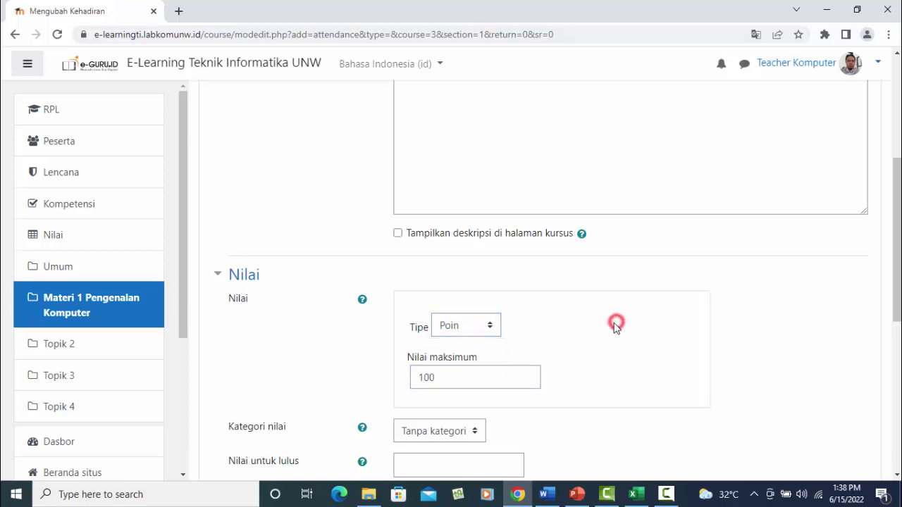
pyautogui.scroll(-2, 616, 326)
pyautogui.click(451, 298)
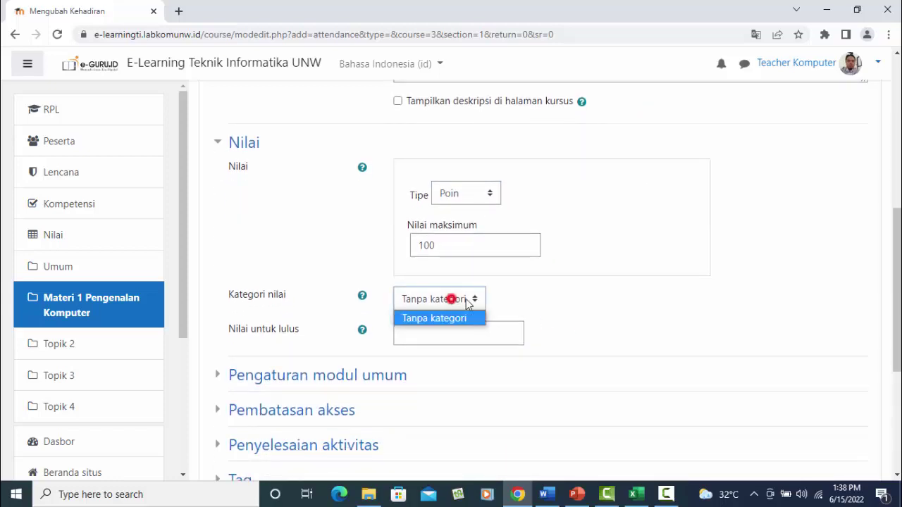
pyautogui.click(634, 313)
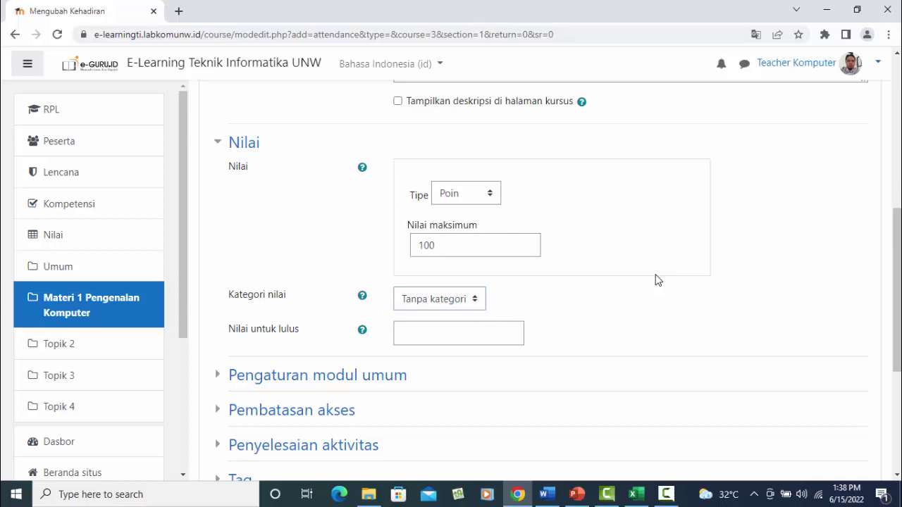
# - Save the attendance activity and return to the course page
pyautogui.scroll(-3, 655, 280)
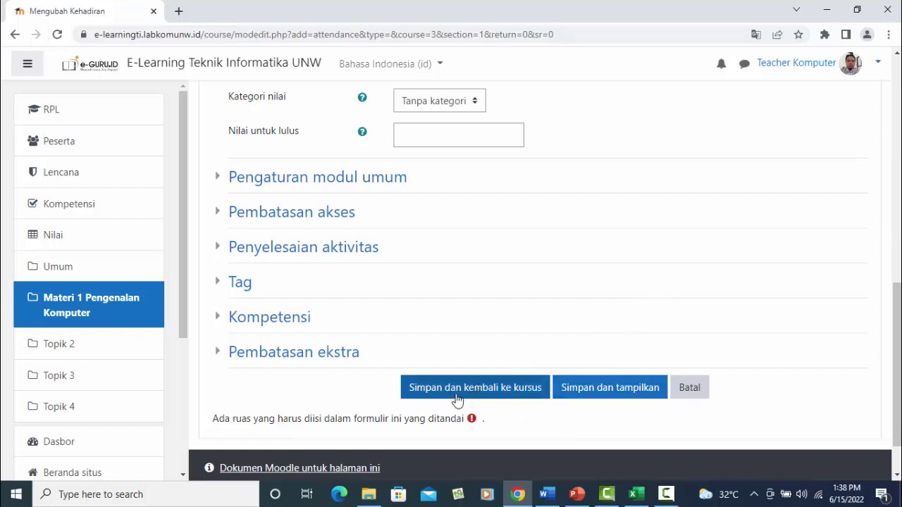
pyautogui.click(513, 393)
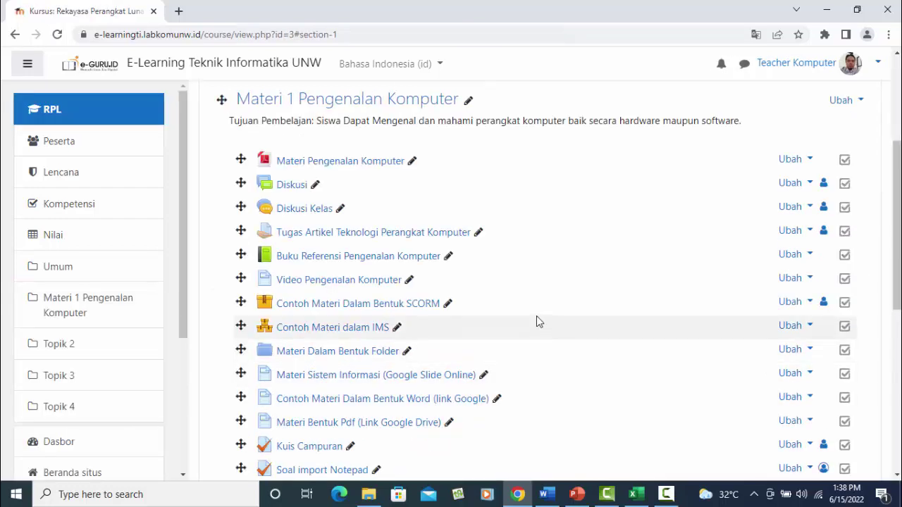
pyautogui.scroll(-3, 536, 321)
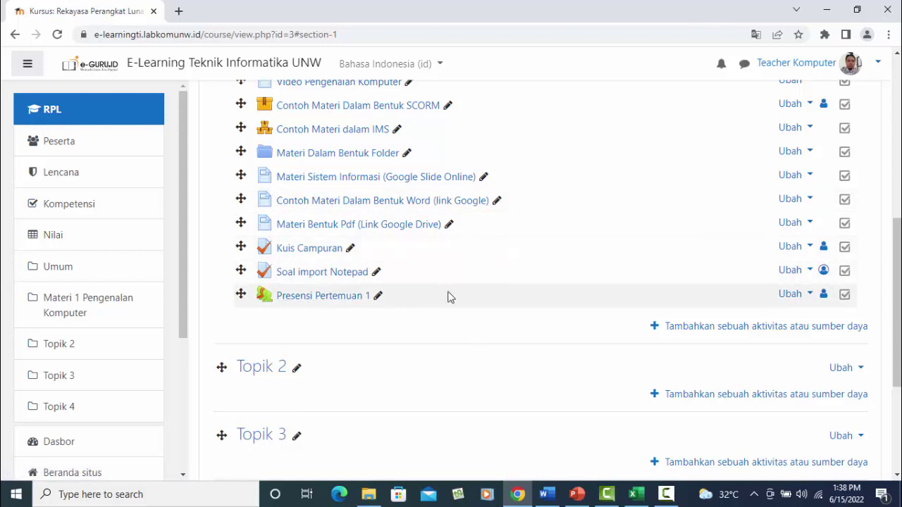
# - Move Presensi Pertemuan 1 to the start of the Materi 1 Pengenalan Komputer section, above the Materi Pengenalan Komputer file
pyautogui.scroll(2, 477, 227)
pyautogui.scroll(2, 474, 224)
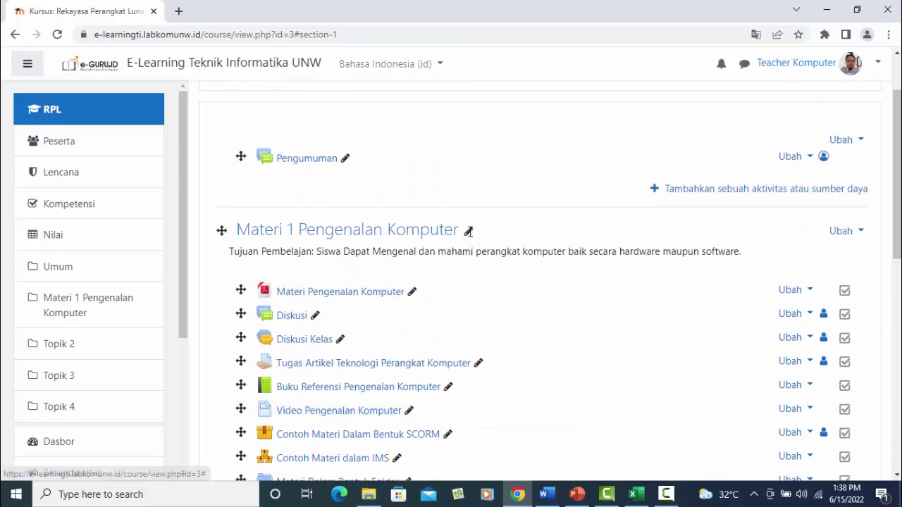
pyautogui.scroll(-1, 471, 232)
pyautogui.scroll(2, 467, 240)
pyautogui.scroll(-3, 465, 241)
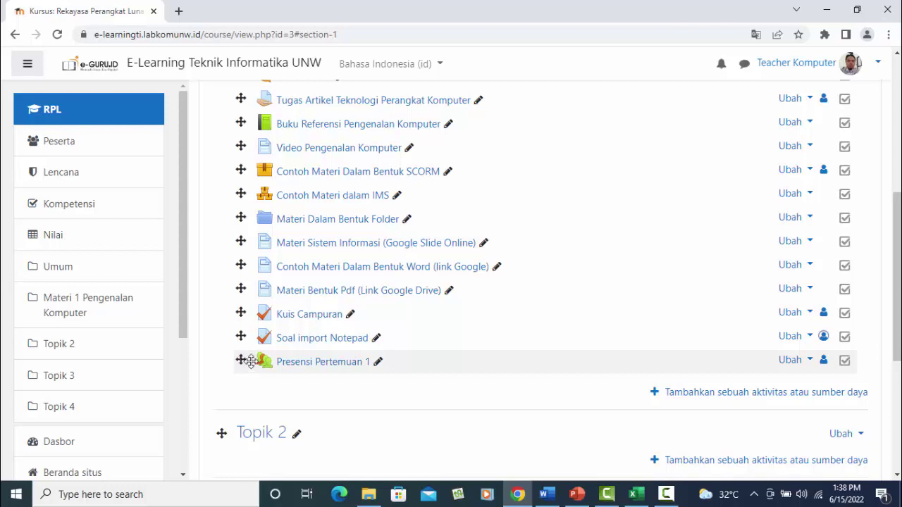
pyautogui.moveTo(243, 354); pyautogui.dragTo(246, 102)
pyautogui.scroll(3, 261, 164)
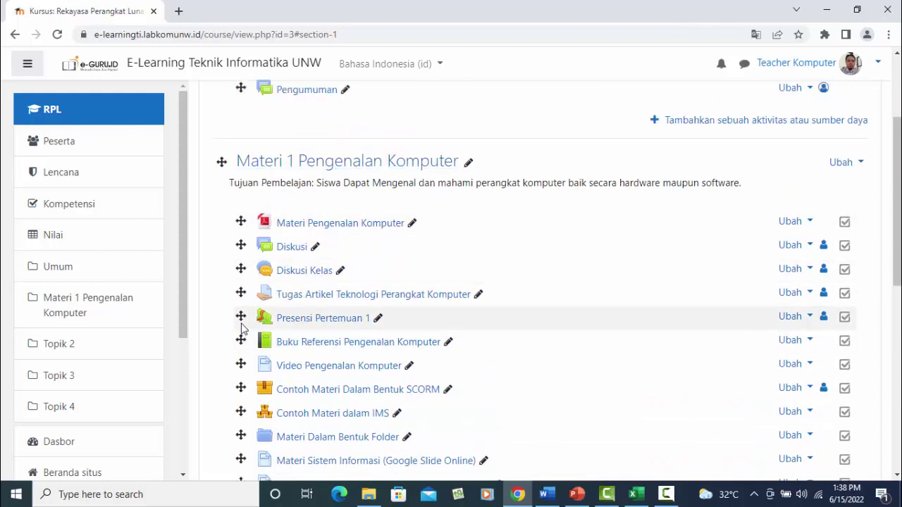
pyautogui.moveTo(242, 211); pyautogui.dragTo(241, 210)
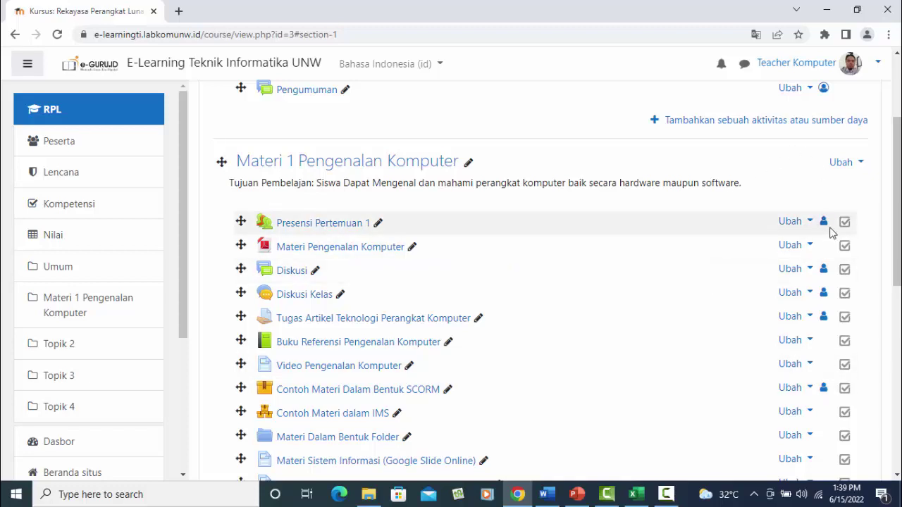
# - Turn off editing mode for the Rekayasa Perangkat Lunak course and log out of the teacher account
pyautogui.scroll(2, 828, 231)
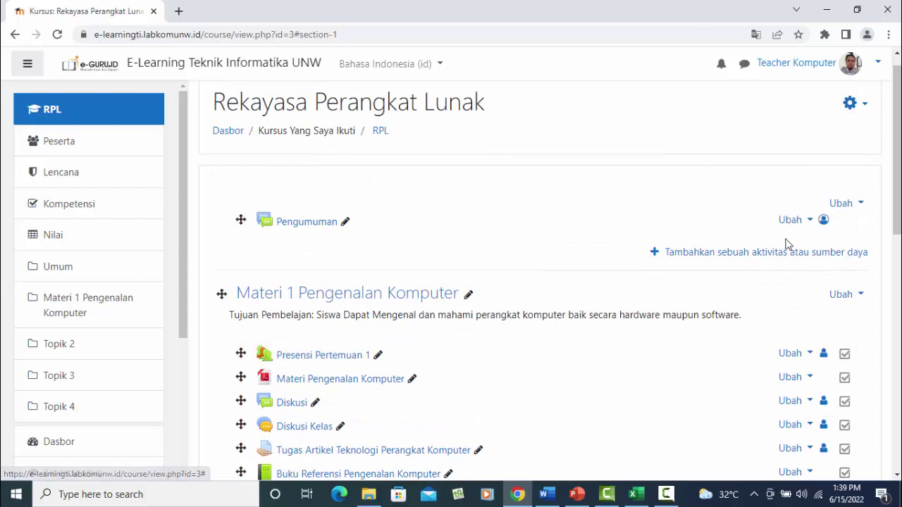
pyautogui.click(850, 105)
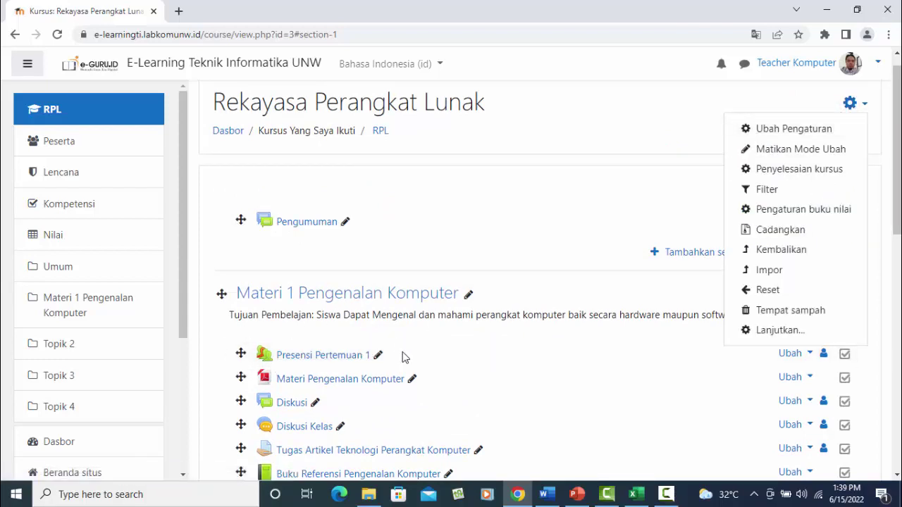
pyautogui.click(788, 155)
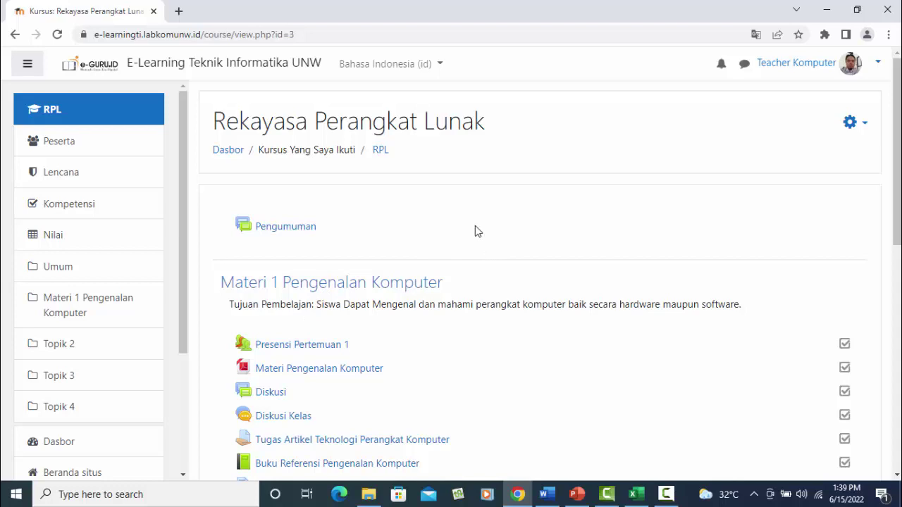
pyautogui.click(849, 67)
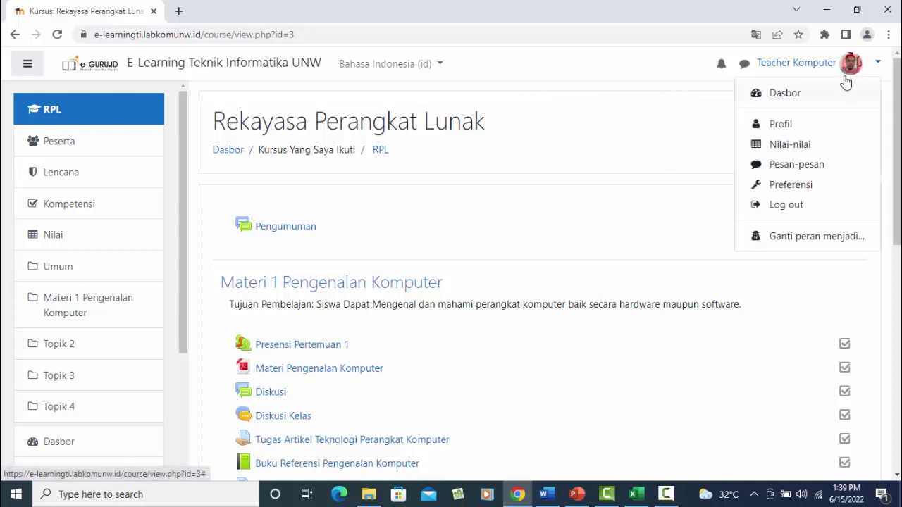
pyautogui.click(792, 208)
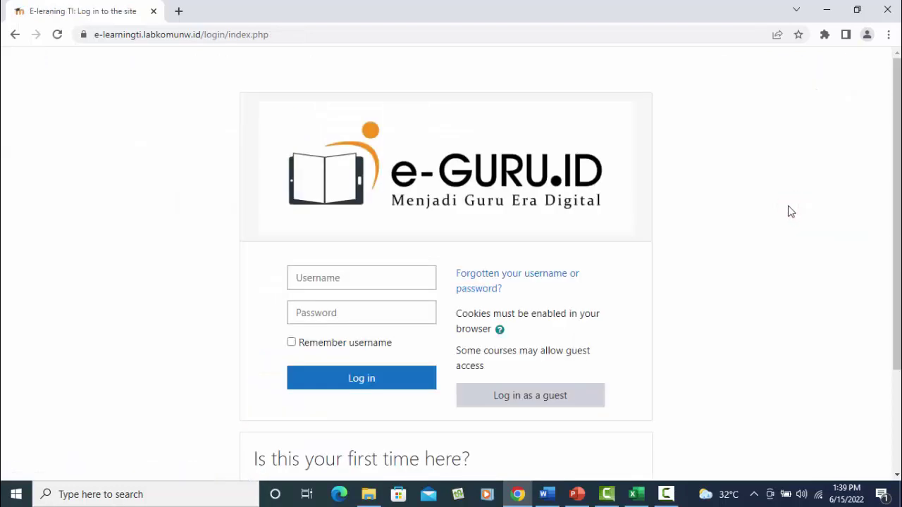
# - Try to log in to the student account by entering its username and password
pyautogui.click(350, 278)
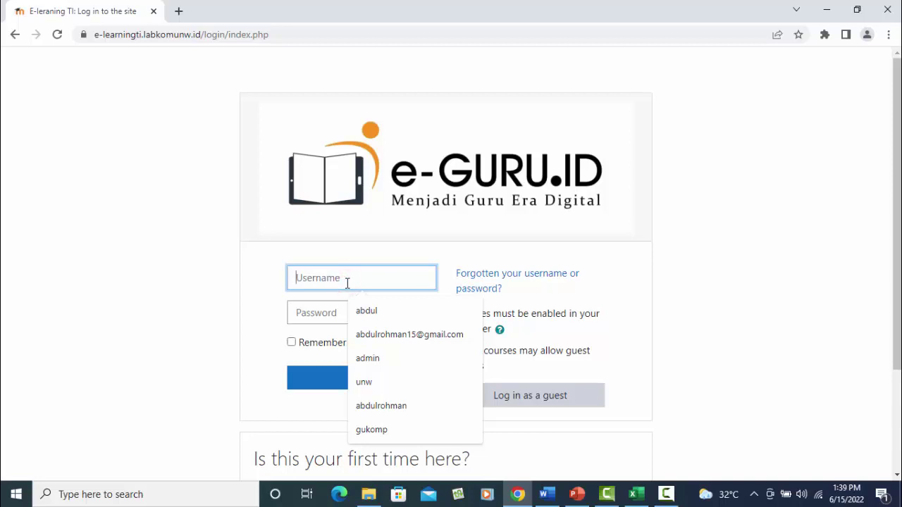
pyautogui.write('hendi')
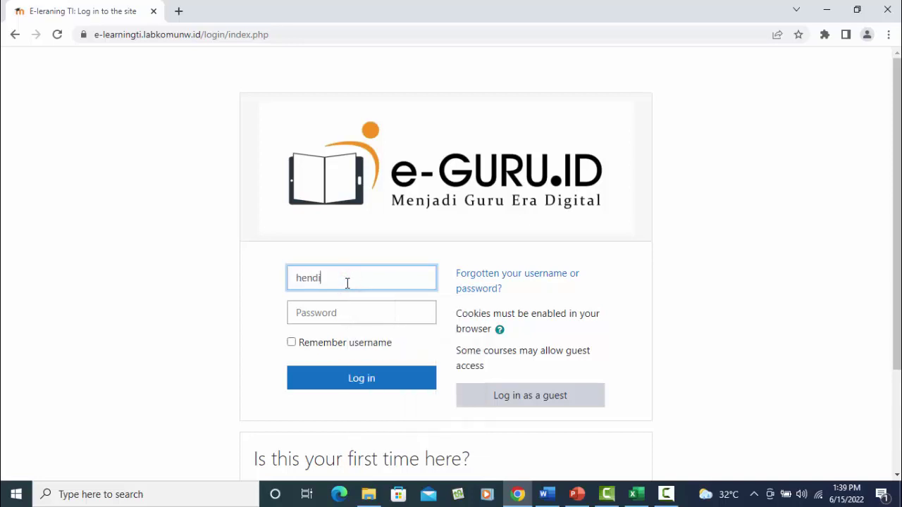
pyautogui.click(337, 311)
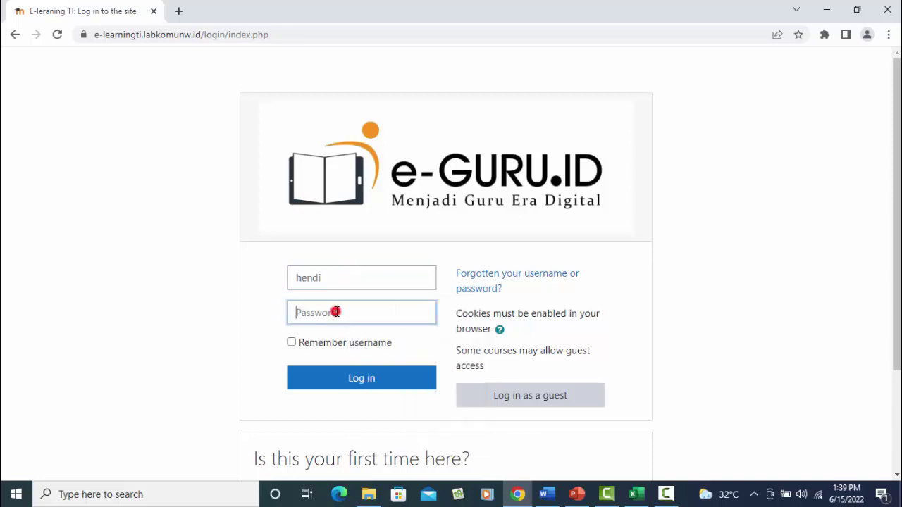
pyautogui.write('•')
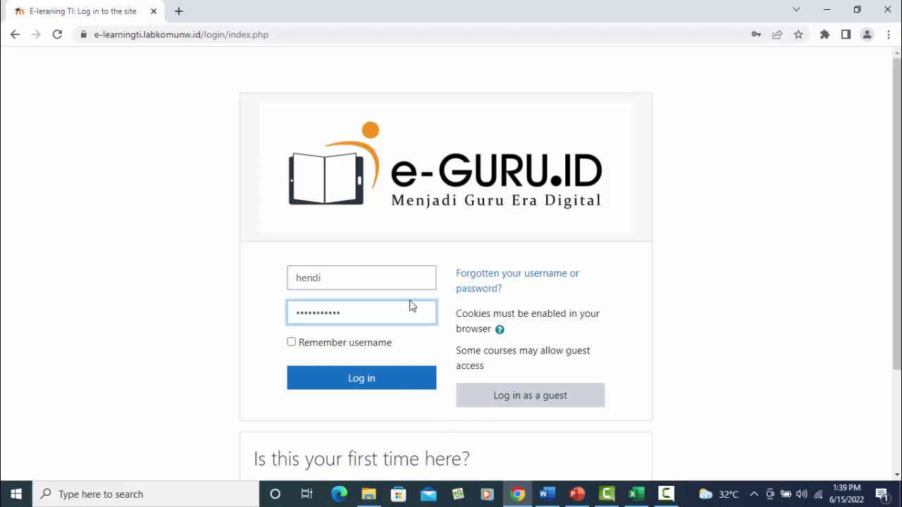
pyautogui.click(361, 378)
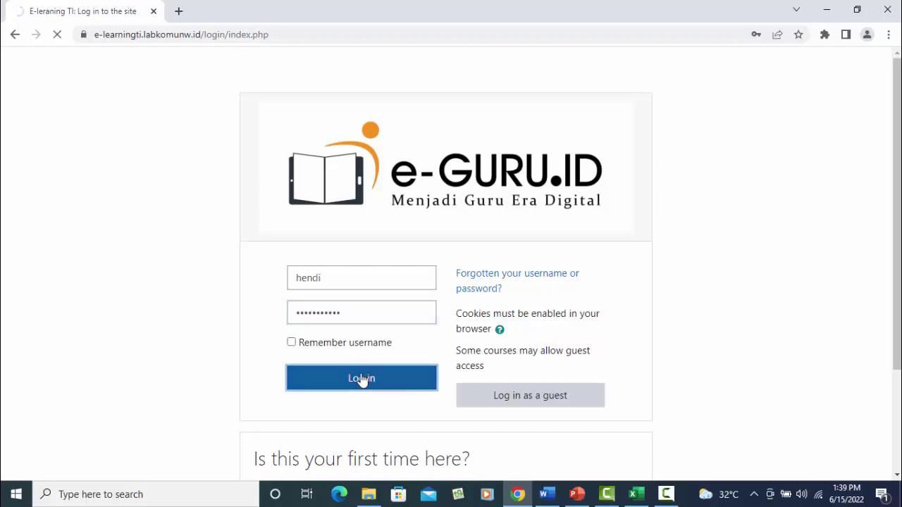
# - Re-enter the student's username and the account password, and log in to the e-learning site
pyautogui.click(315, 329)
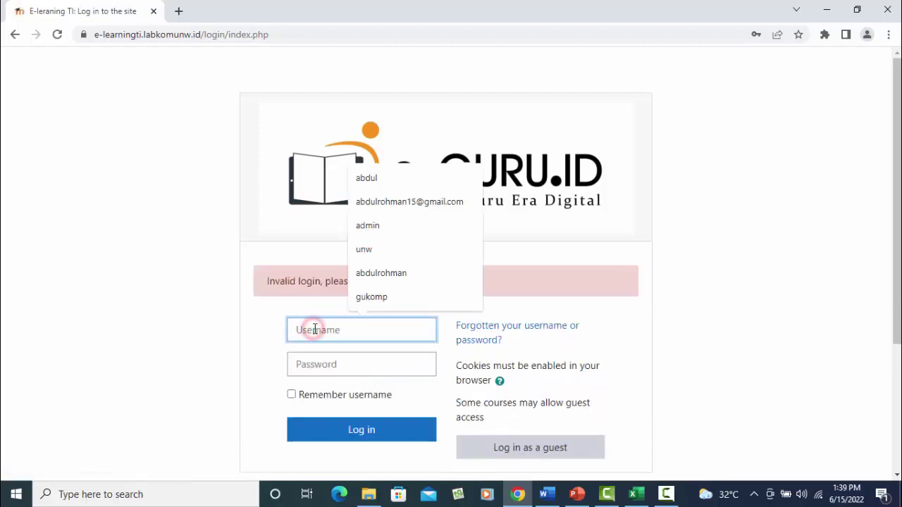
pyautogui.write('hendi')
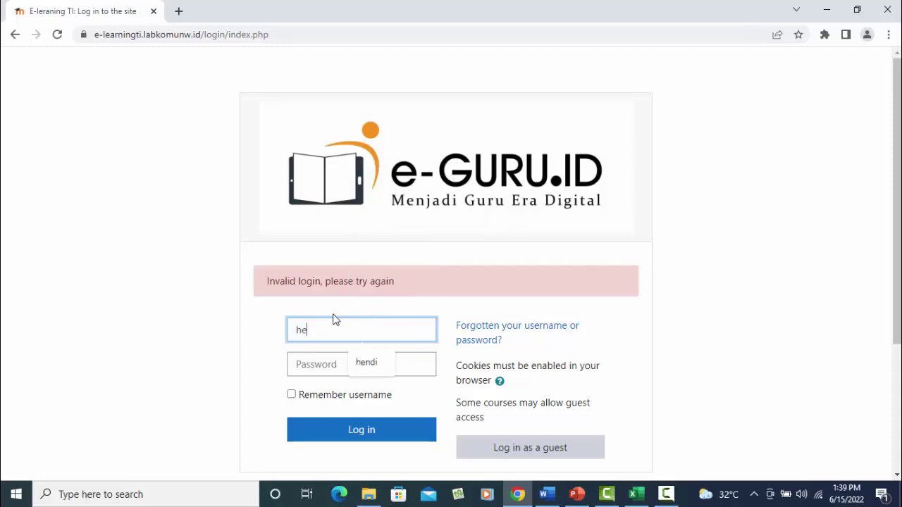
pyautogui.click(377, 365)
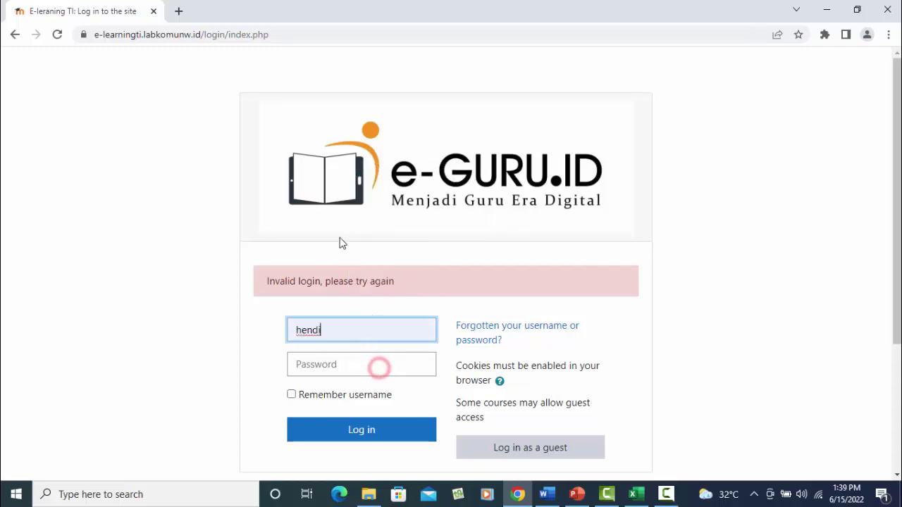
pyautogui.click(330, 364)
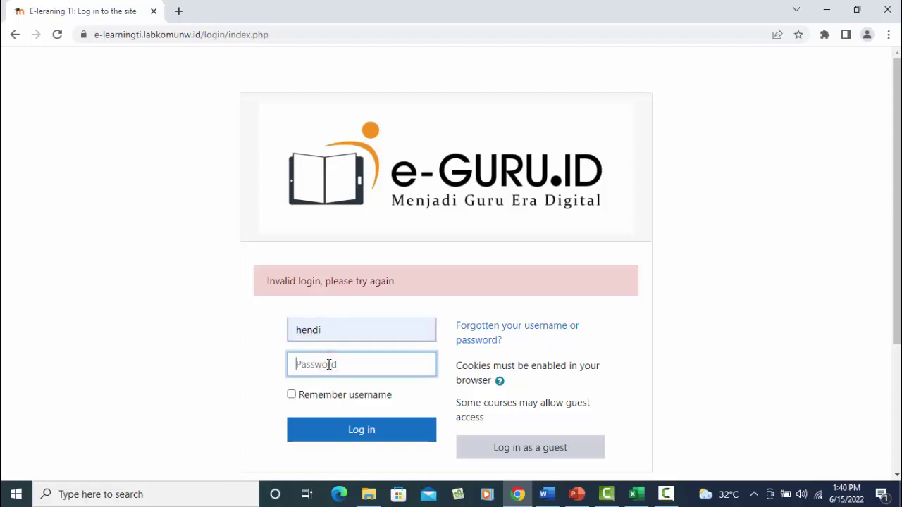
pyautogui.write('h')
pyautogui.click(361, 432)
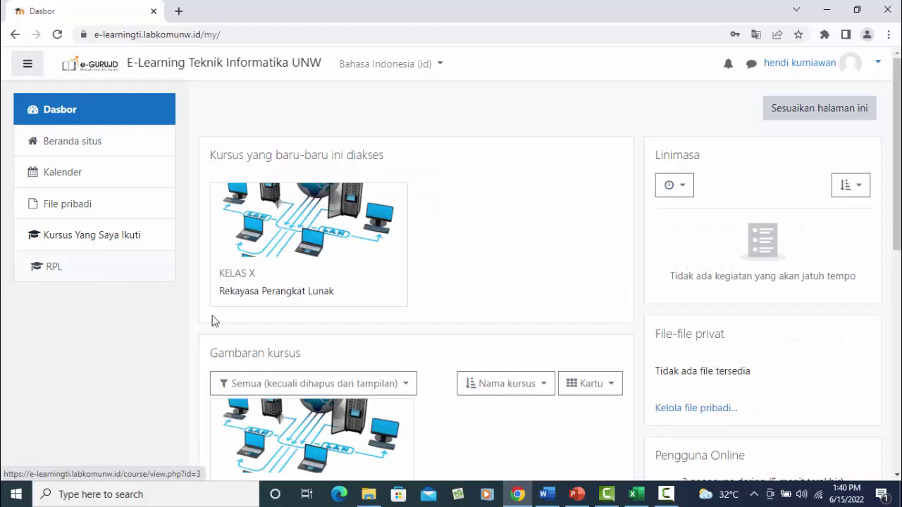
# - Open Presensi Pertemuan 1 in the RPL course as the student and view the attendance reports for this course and all courses
pyautogui.click(51, 272)
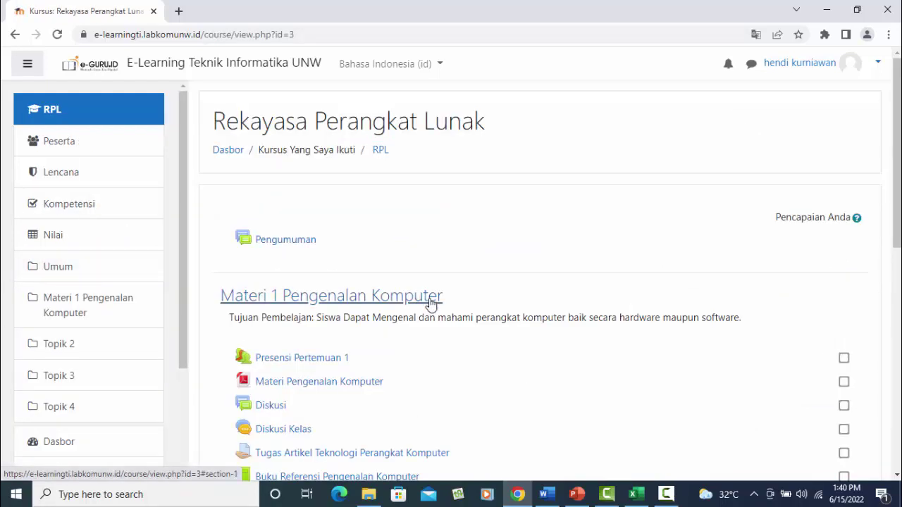
pyautogui.scroll(-3, 387, 296)
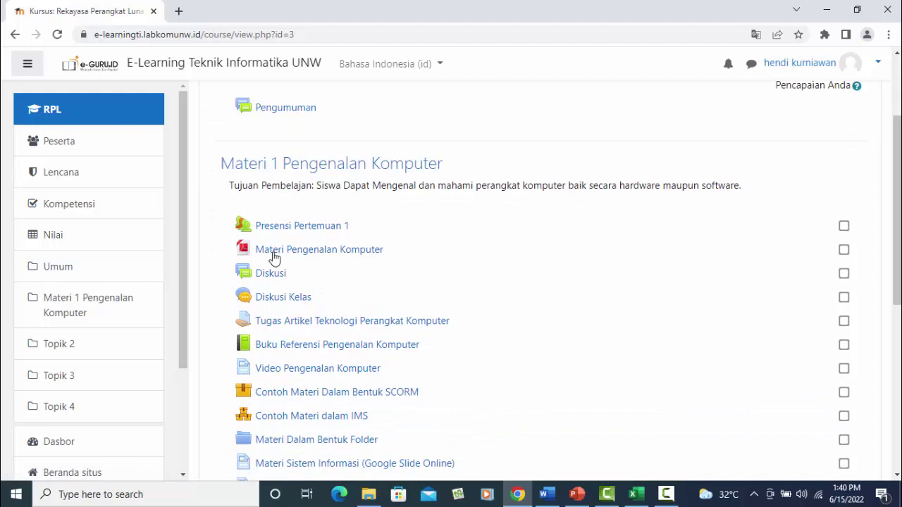
pyautogui.click(318, 227)
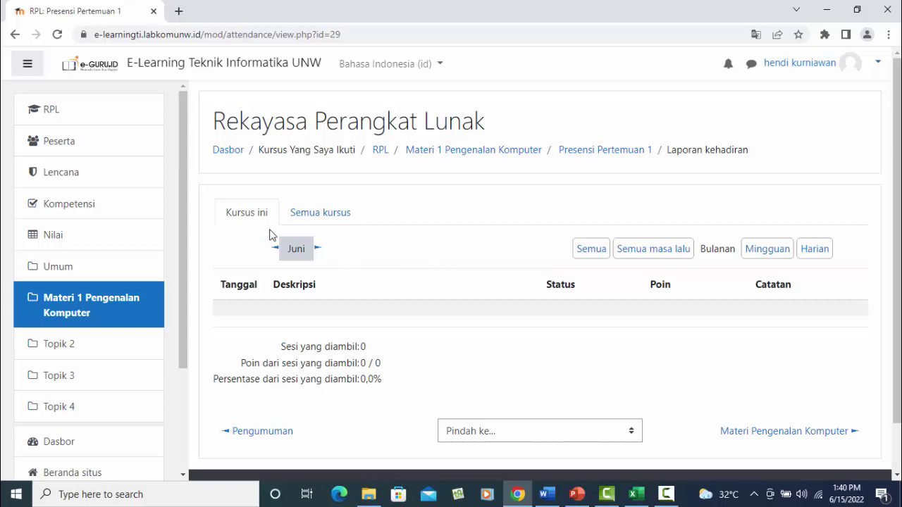
pyautogui.click(333, 215)
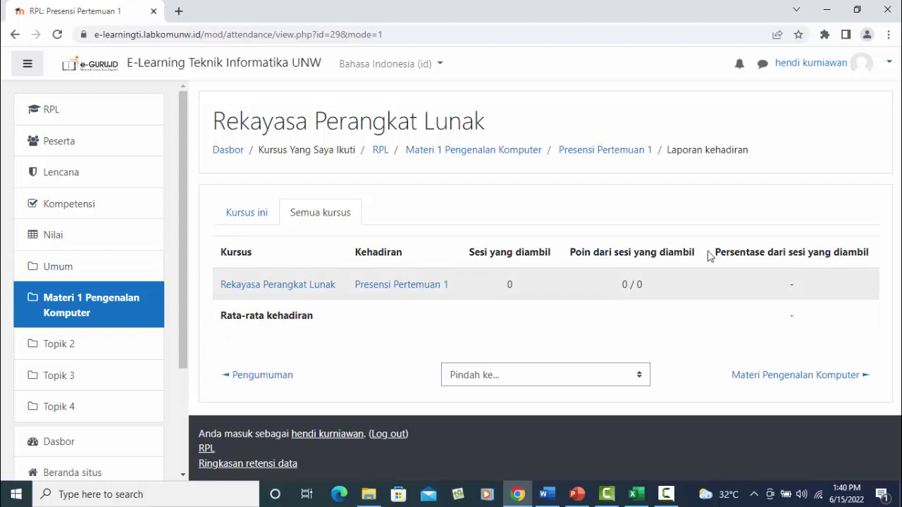
# - Log out of the student account and log back in with the teacher's username and password
pyautogui.click(861, 65)
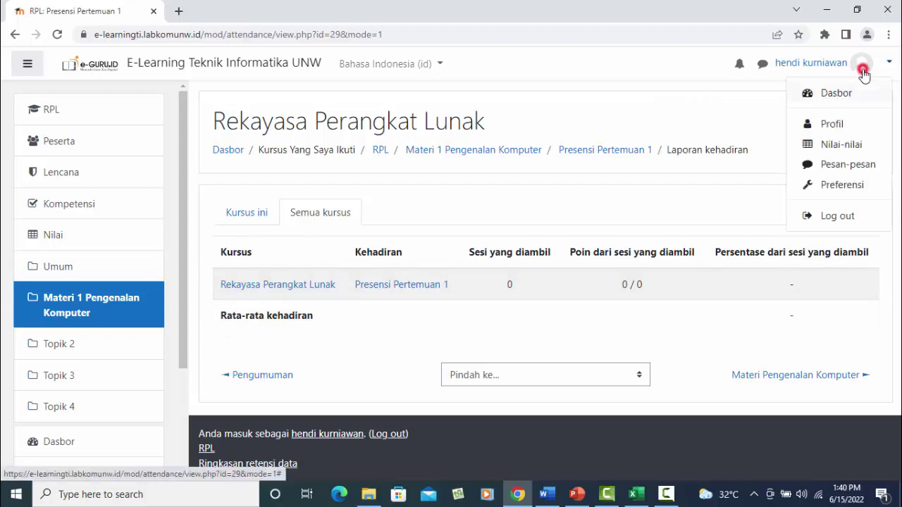
pyautogui.click(837, 219)
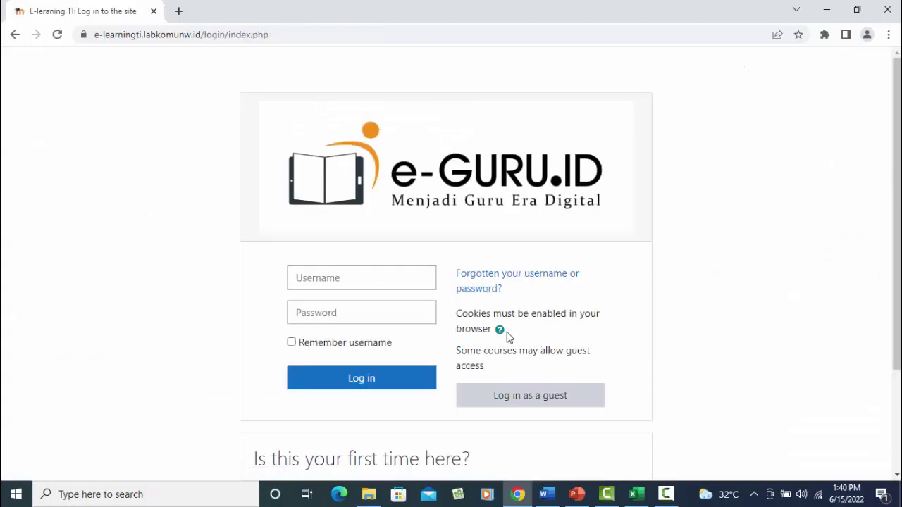
pyautogui.click(343, 278)
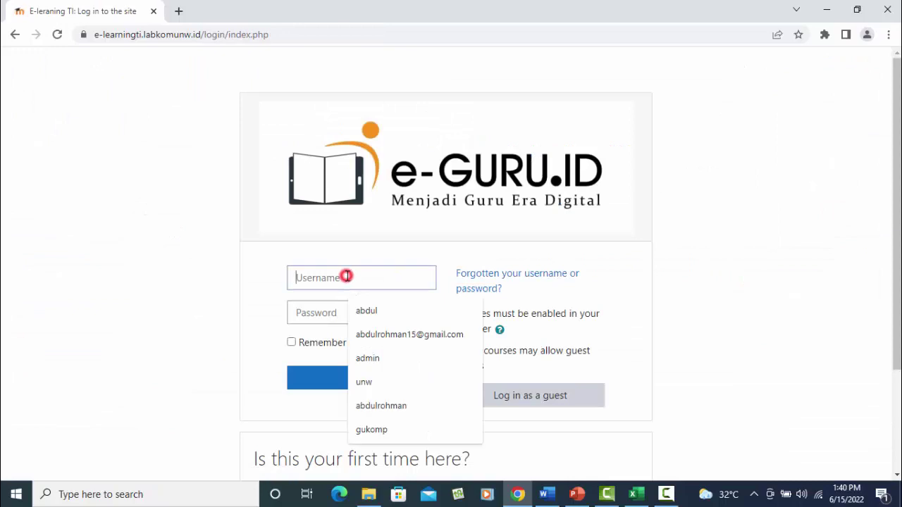
pyautogui.click(371, 427)
pyautogui.click(317, 310)
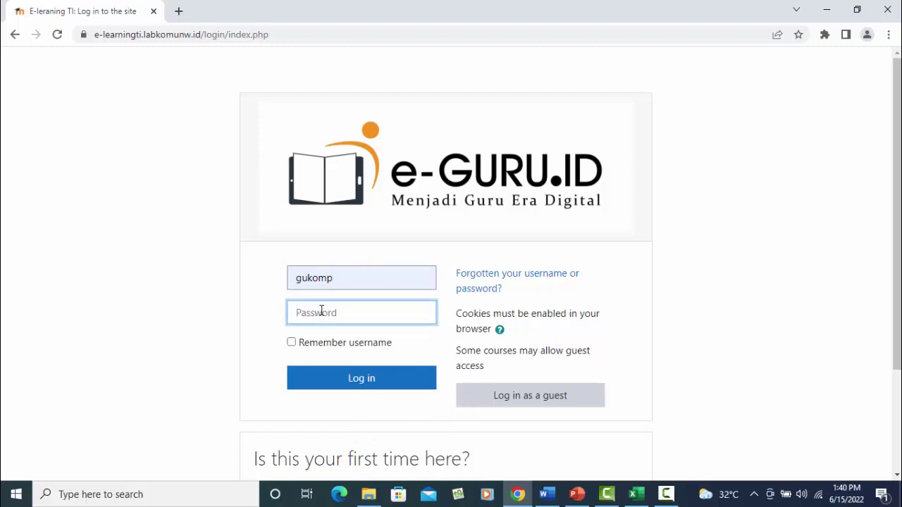
pyautogui.write('•')
pyautogui.click(345, 376)
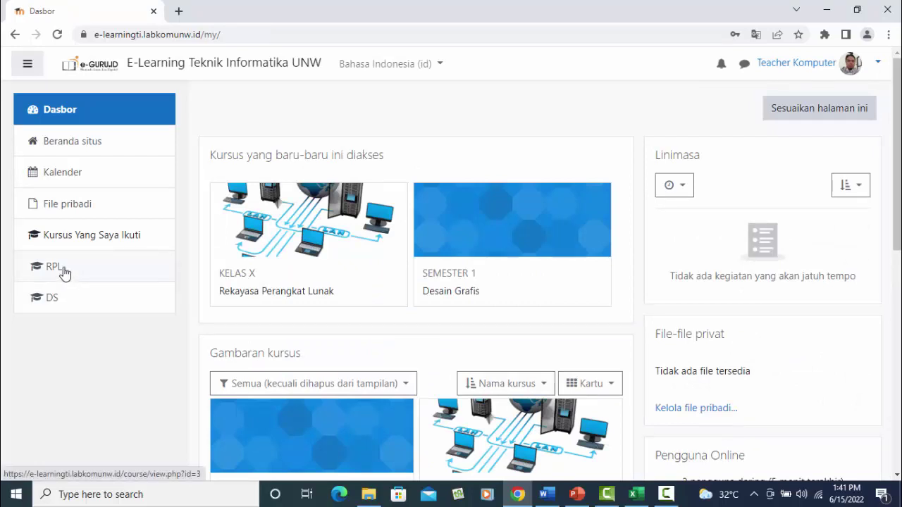
# - Open Presensi Pertemuan 1 in the RPL course as the teacher and view its form for adding a session
pyautogui.click(62, 272)
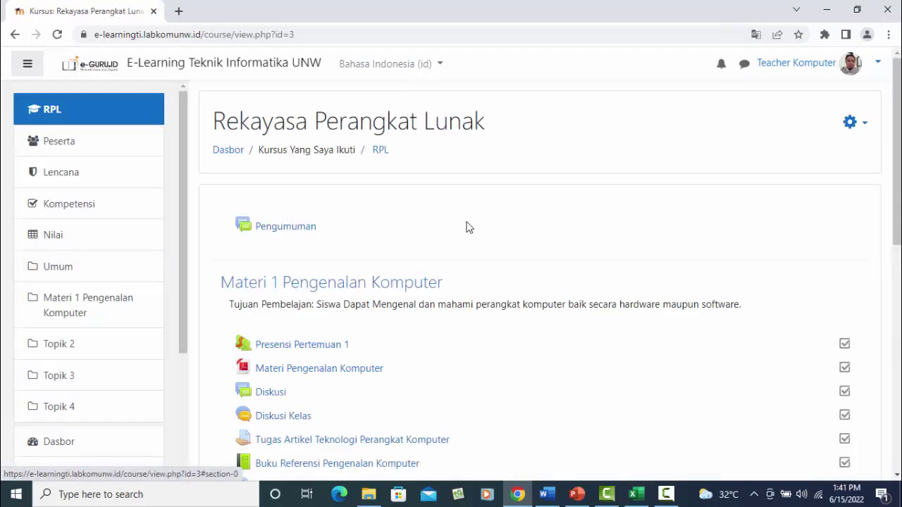
pyautogui.scroll(-2, 466, 227)
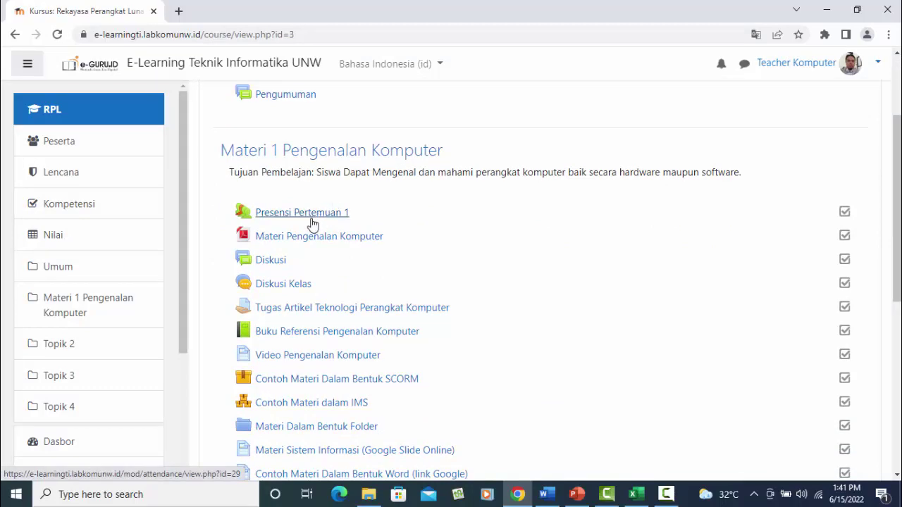
pyautogui.click(314, 222)
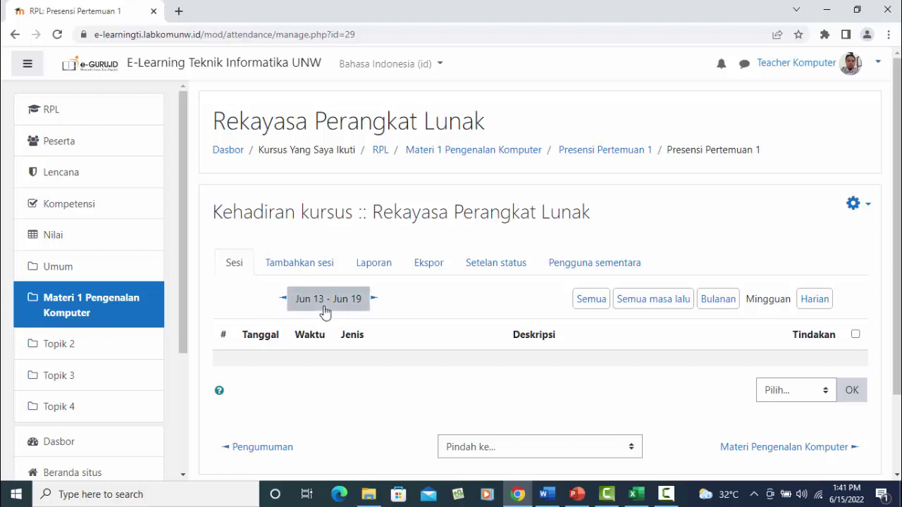
pyautogui.click(310, 266)
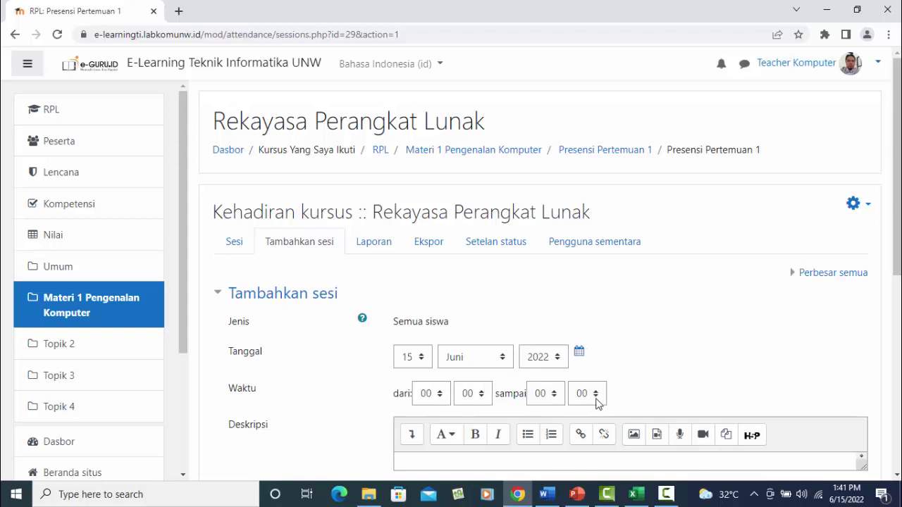
# - Examine the Presensi Pertemuan 1 attendance report, including the participants' status, session, point and percentage columns
pyautogui.click(380, 250)
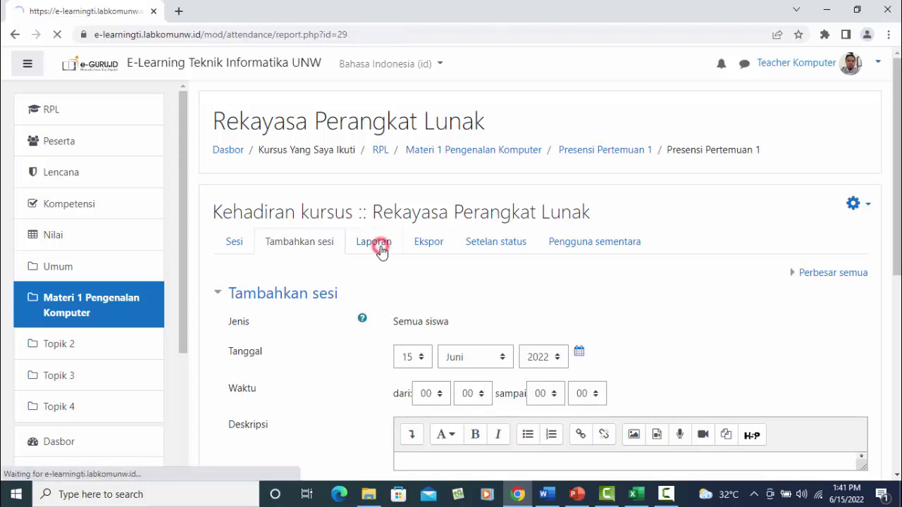
pyautogui.scroll(-2, 531, 350)
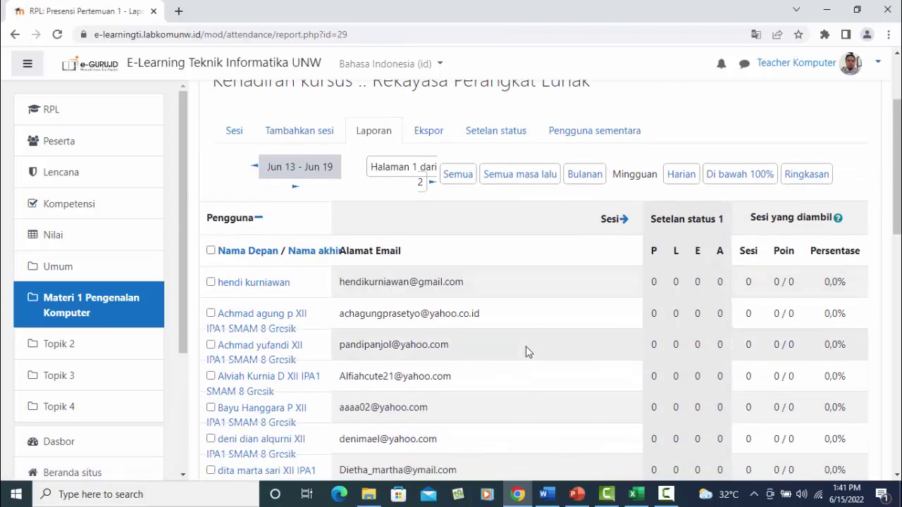
pyautogui.scroll(-2, 523, 352)
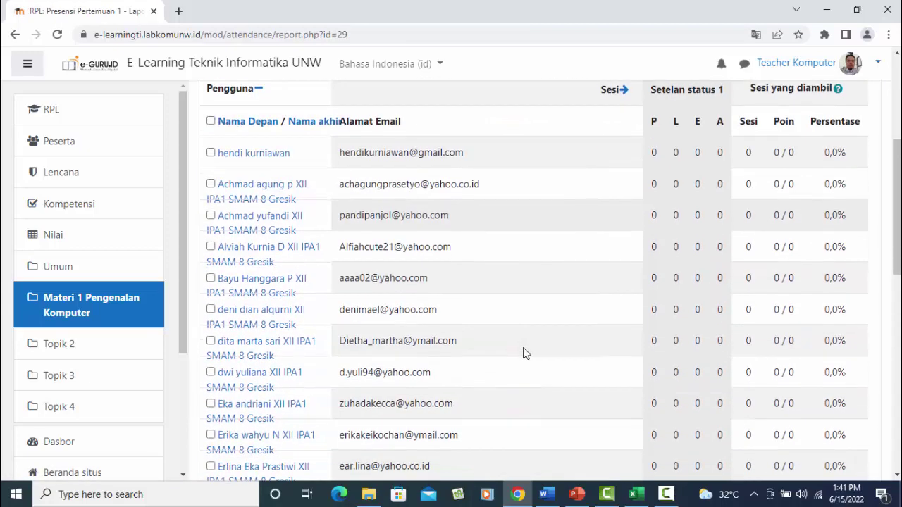
# - View the export settings of the Presensi Pertemuan 1 attendance activity
pyautogui.scroll(3, 523, 352)
pyautogui.scroll(1, 514, 349)
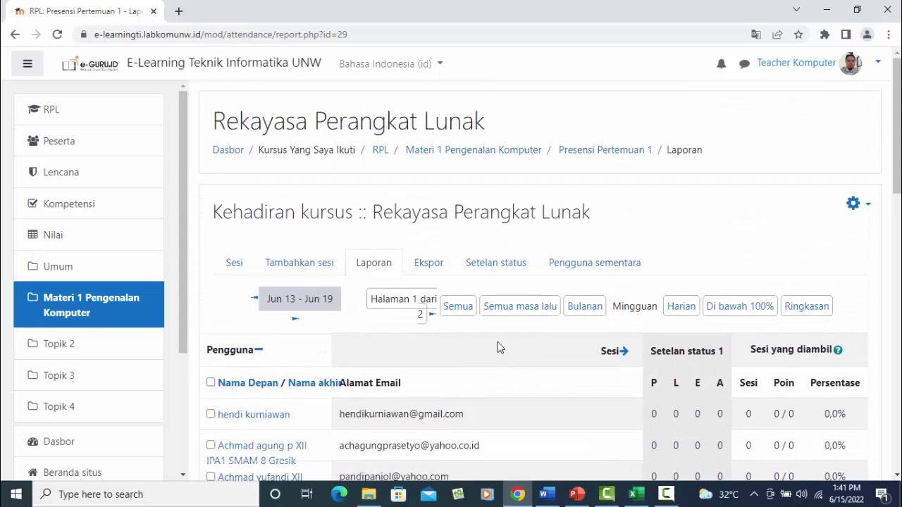
pyautogui.click(430, 265)
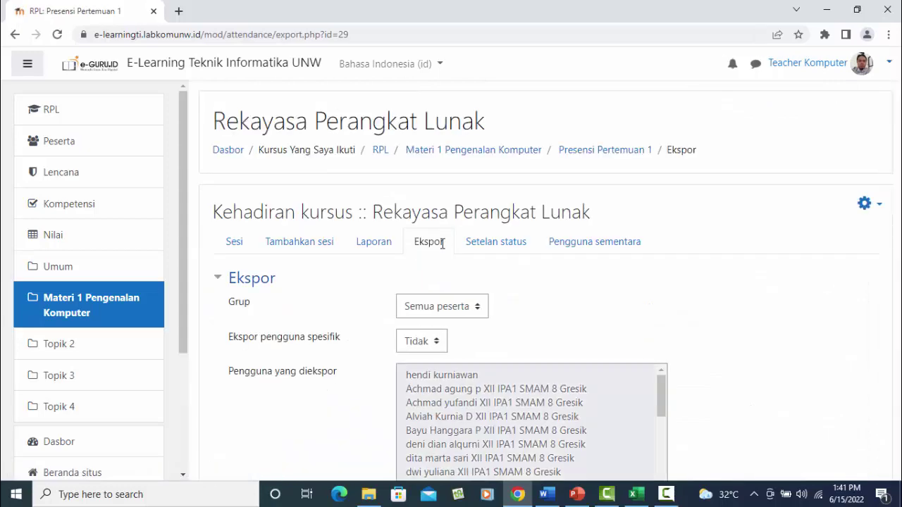
# - In the attendance status settings, change the first status to acronym H with the description Hadir
pyautogui.click(501, 246)
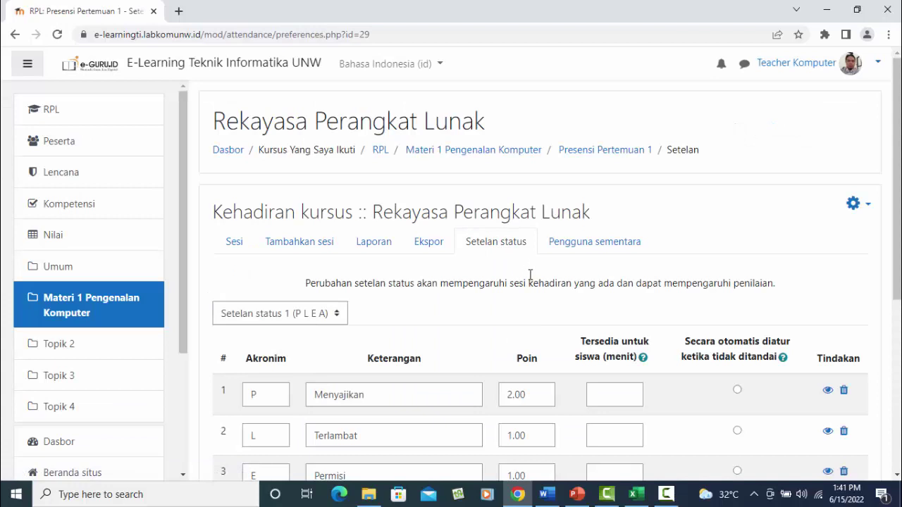
pyautogui.scroll(-2, 530, 275)
pyautogui.moveTo(269, 260); pyautogui.dragTo(220, 266)
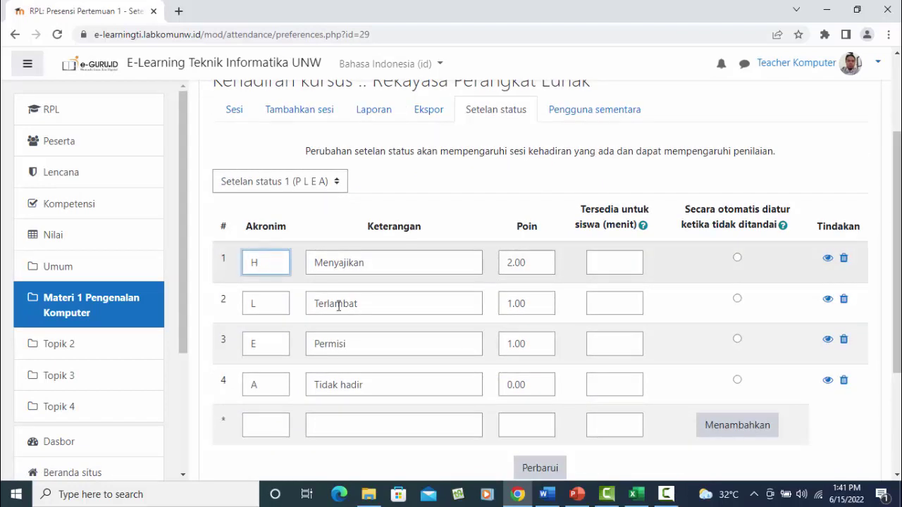
pyautogui.moveTo(376, 261); pyautogui.dragTo(276, 259)
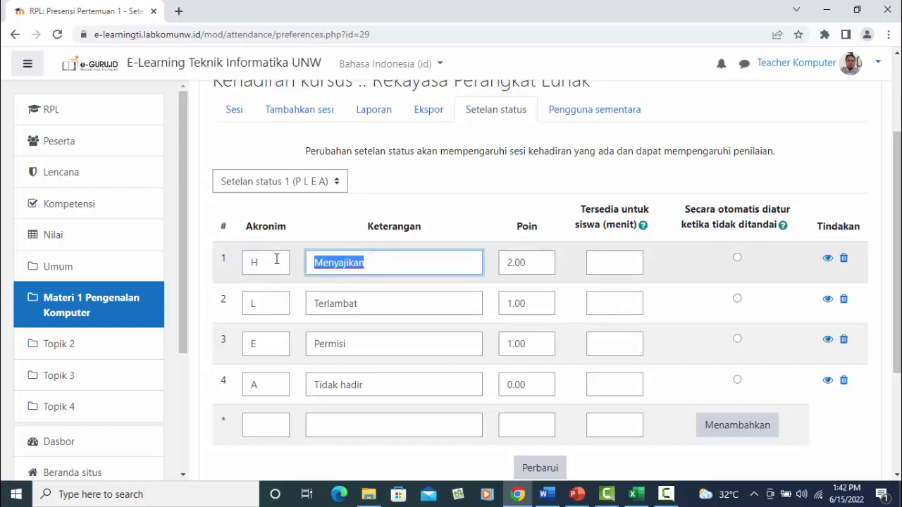
pyautogui.write('Hadir')
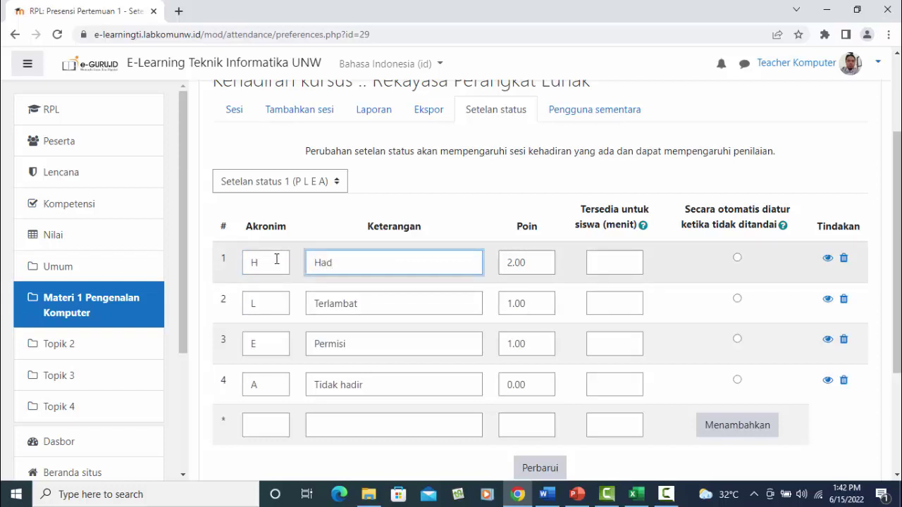
# - Change the third status to acronym S, description Sakit and 0.5 points, and save the updated status set
pyautogui.click(285, 303)
pyautogui.click(271, 342)
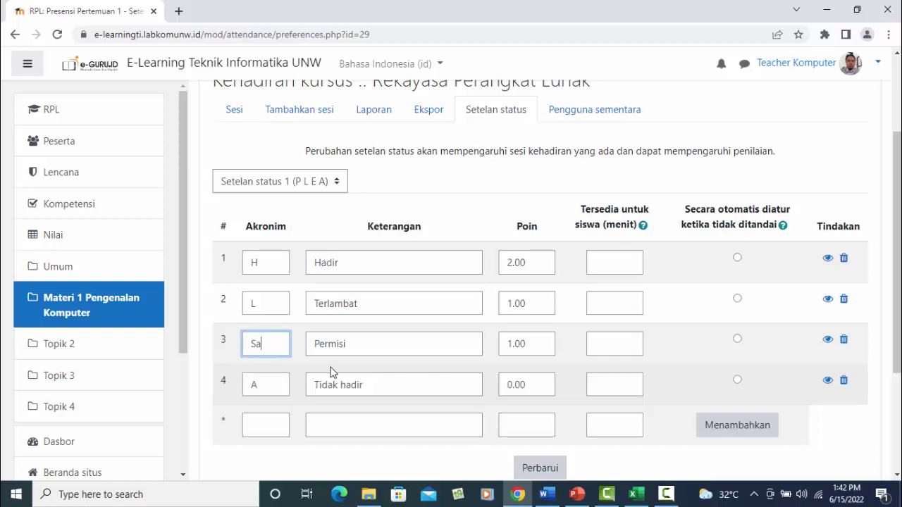
pyautogui.doubleClick(386, 347)
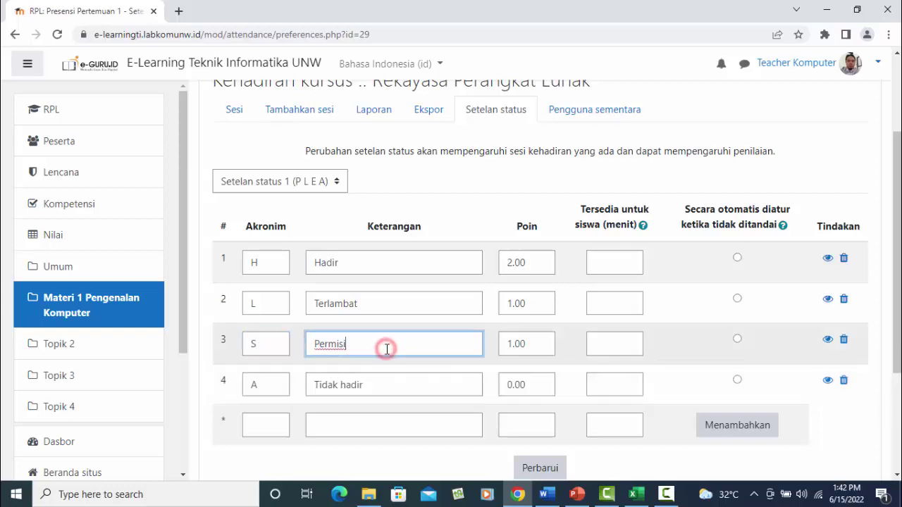
pyautogui.write('Perm')
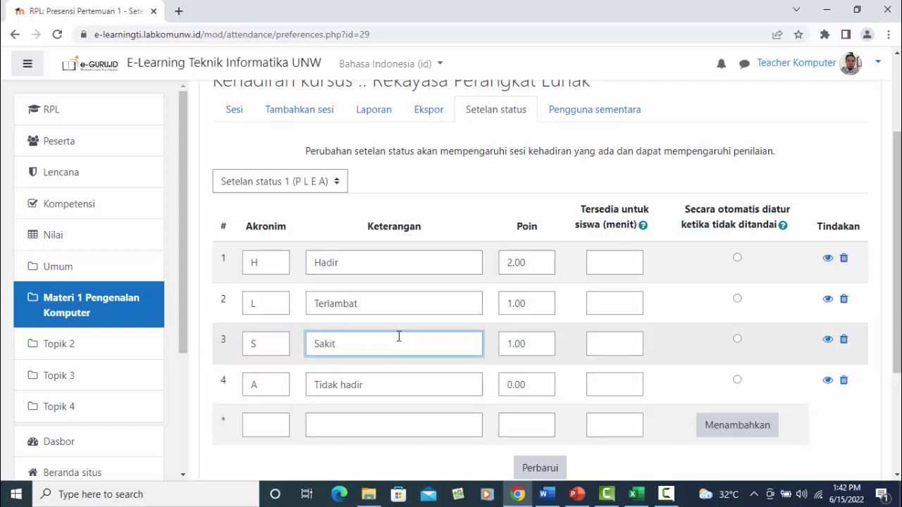
pyautogui.click(528, 344)
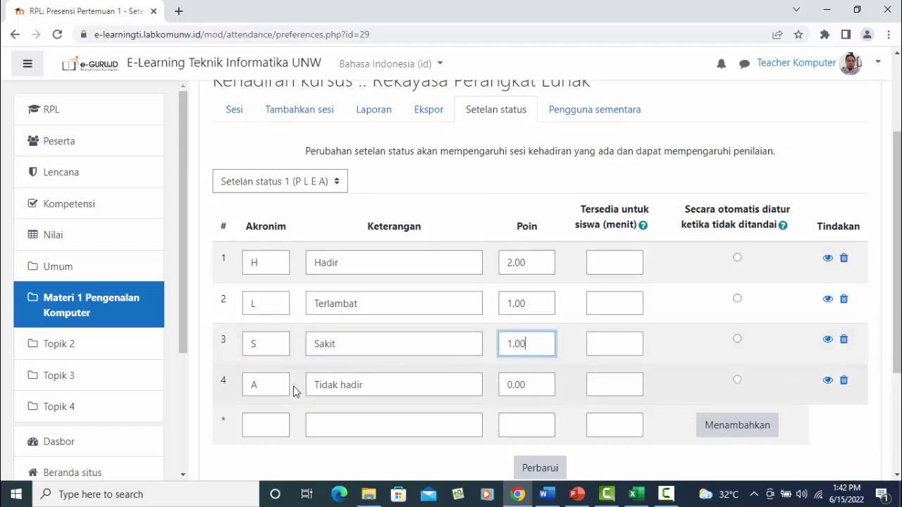
pyautogui.doubleClick(530, 343)
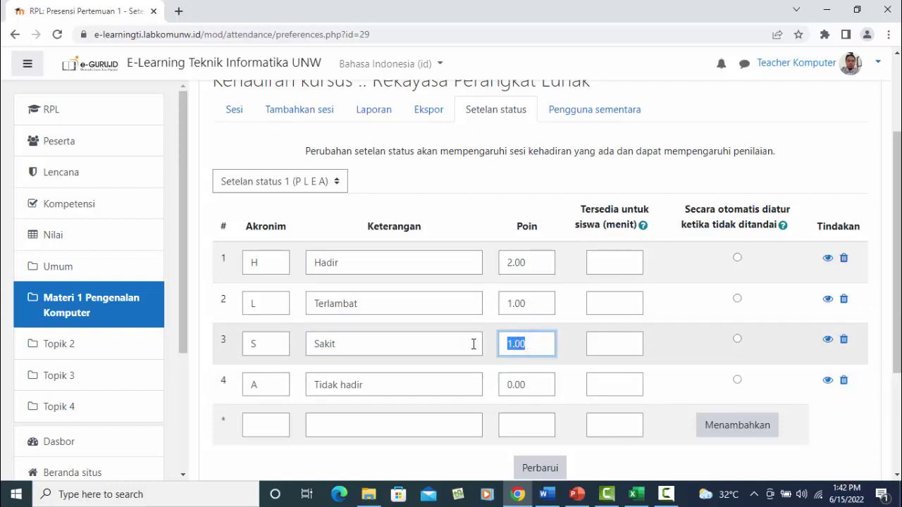
pyautogui.write('0.5')
pyautogui.click(278, 390)
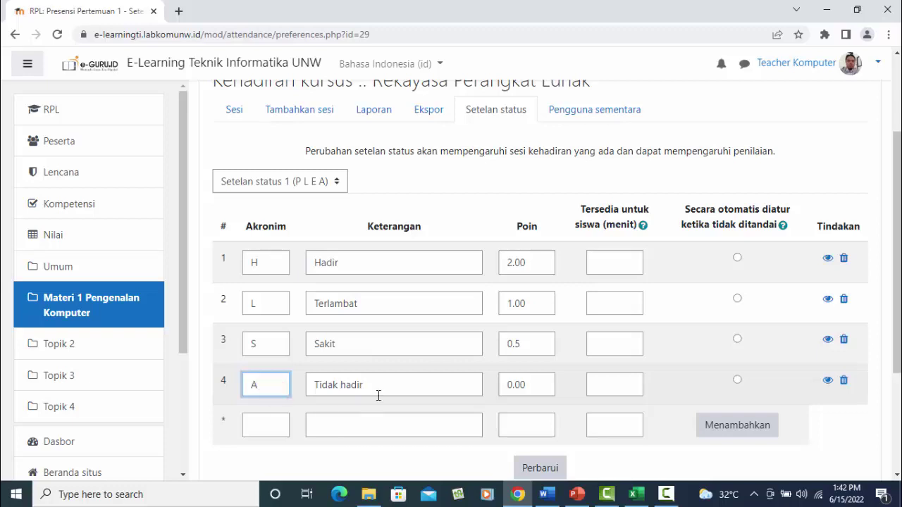
pyautogui.click(280, 425)
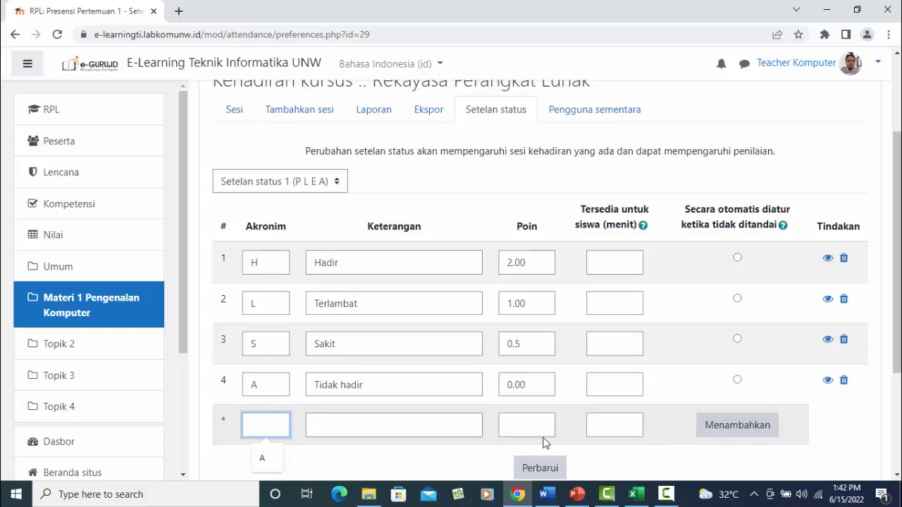
pyautogui.scroll(-1, 544, 442)
pyautogui.click(545, 407)
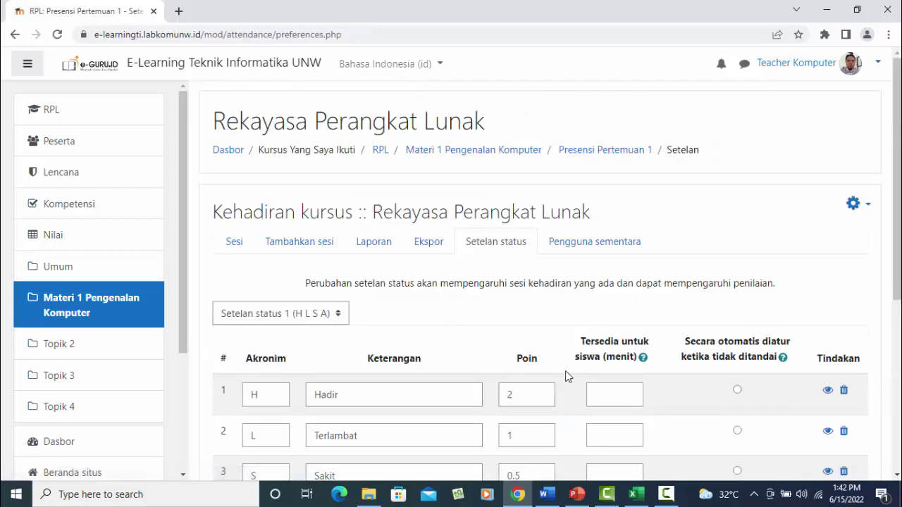
# - Add a new attendance status with acronym I, description Izin and 0.5 points
pyautogui.scroll(-3, 566, 376)
pyautogui.click(729, 365)
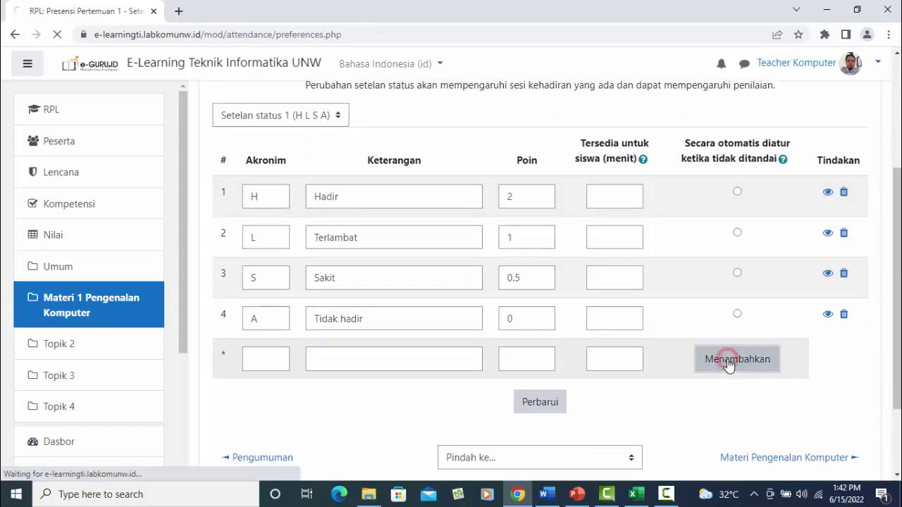
pyautogui.scroll(-5, 470, 363)
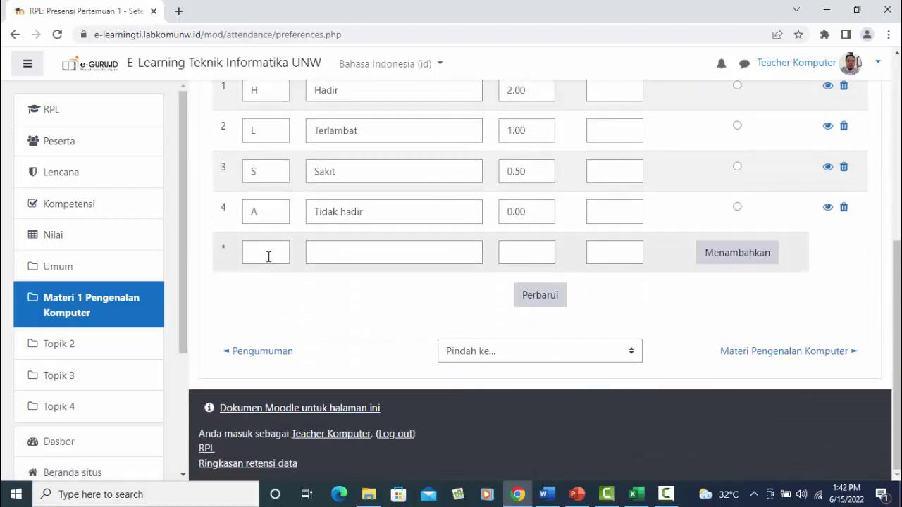
pyautogui.click(268, 256)
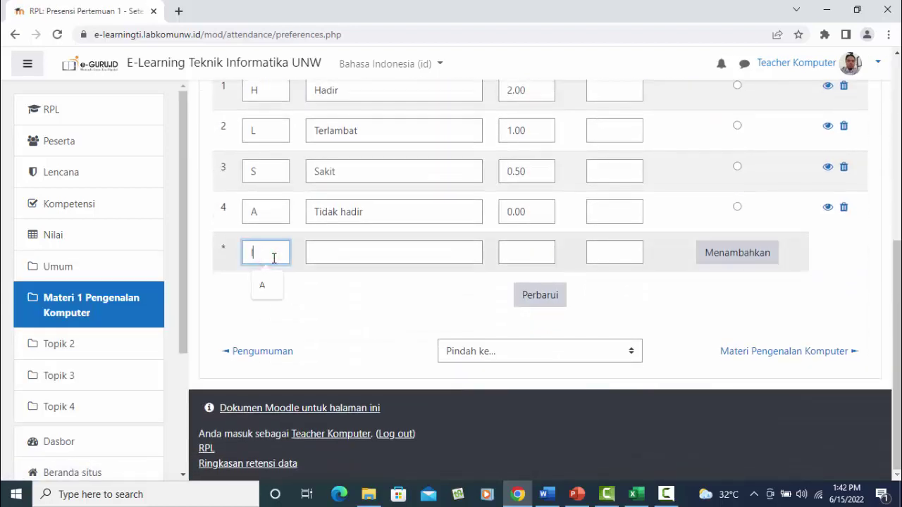
pyautogui.write('I')
pyautogui.click(376, 255)
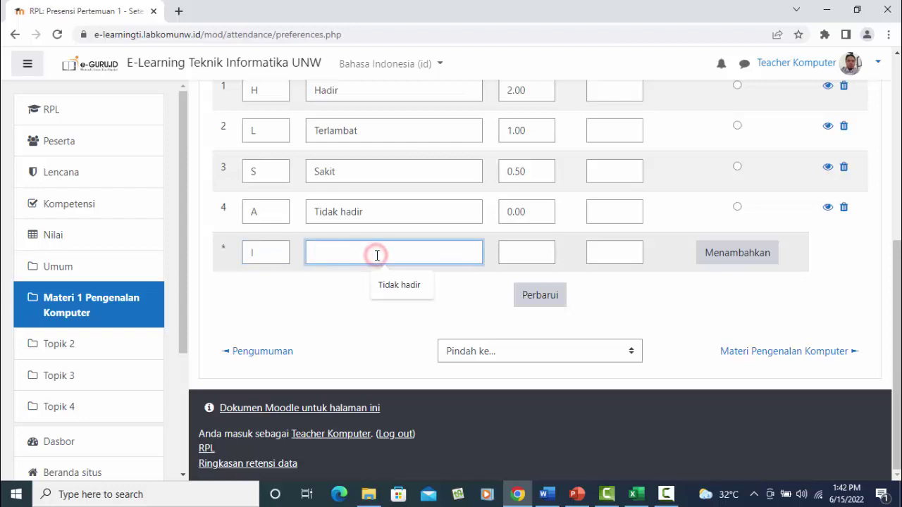
pyautogui.write('Izin')
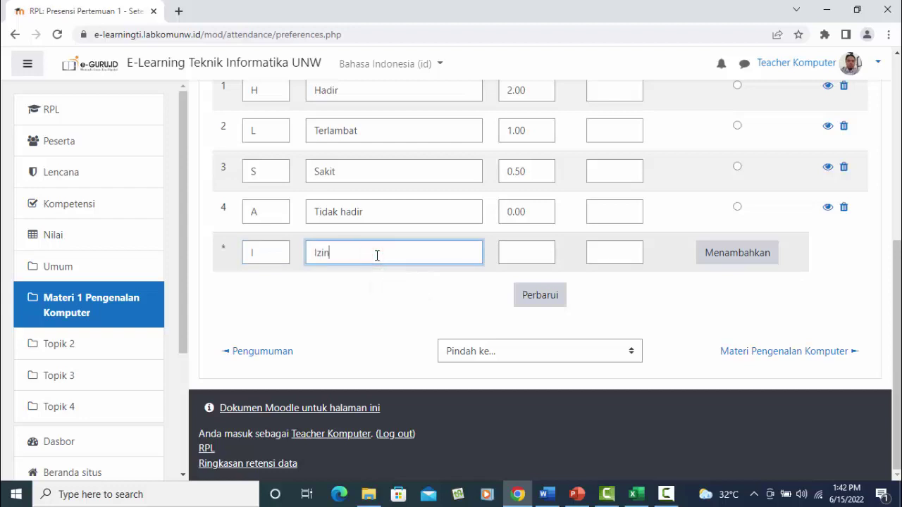
pyautogui.click(503, 253)
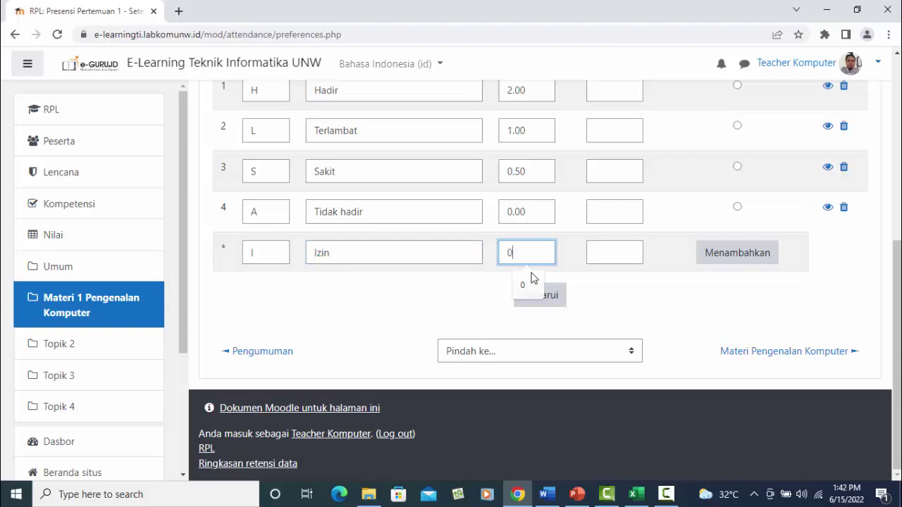
pyautogui.click(532, 279)
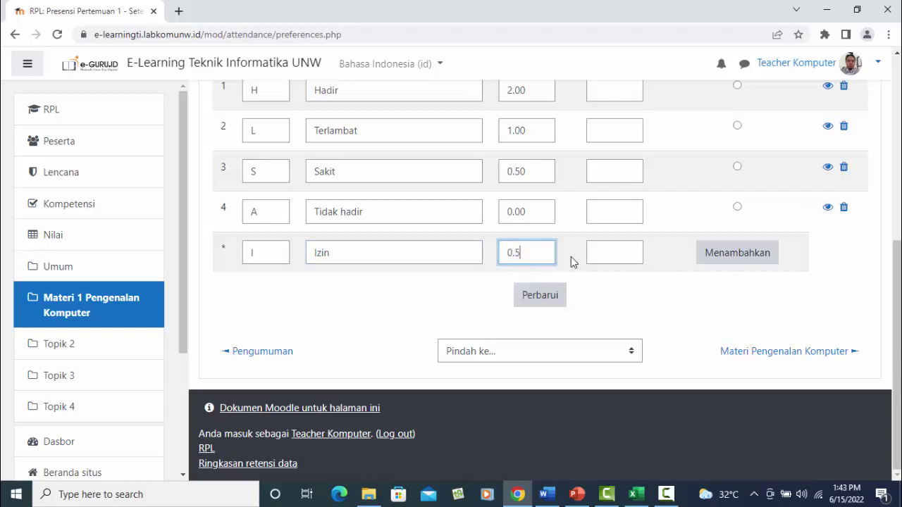
pyautogui.click(730, 253)
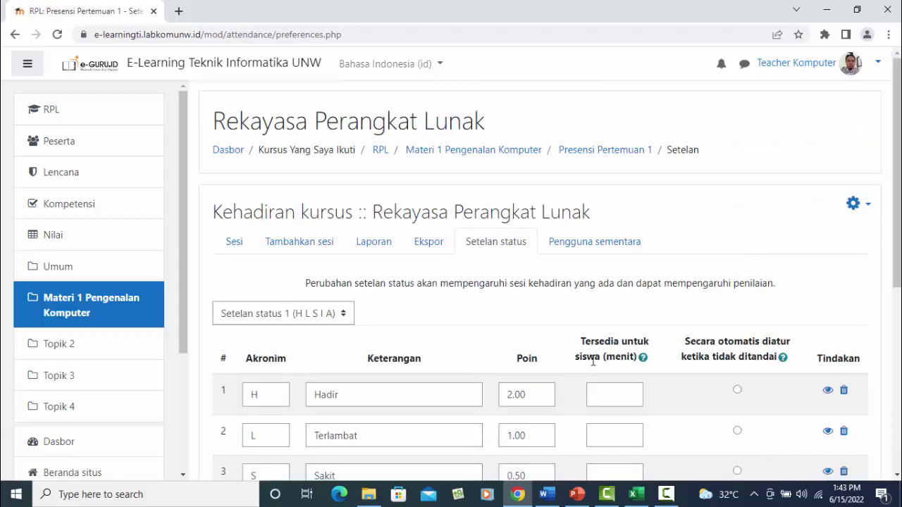
# - Save the complete status set with the H, L, S, I and A entries
pyautogui.scroll(-3, 589, 358)
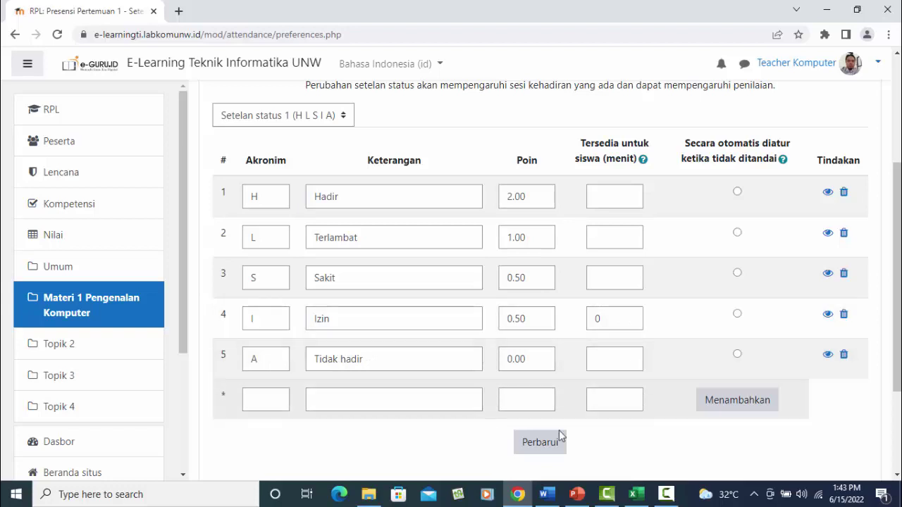
pyautogui.click(540, 442)
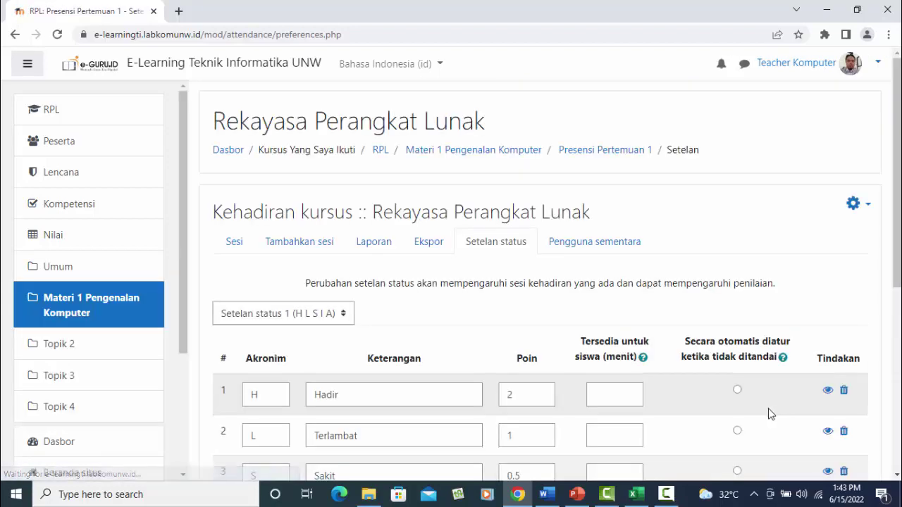
pyautogui.scroll(-2, 767, 382)
pyautogui.scroll(2, 767, 384)
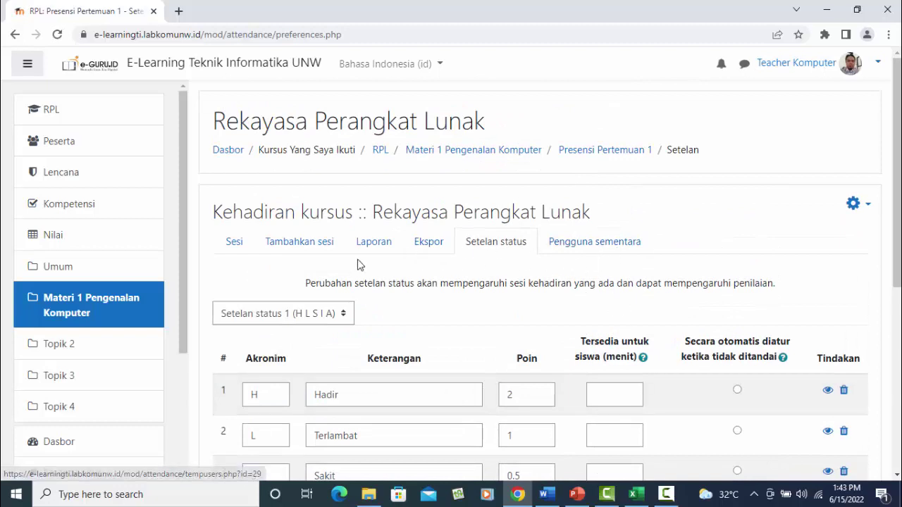
# - Open the activity's session list and try to run a bulk session action without choosing one
pyautogui.click(236, 245)
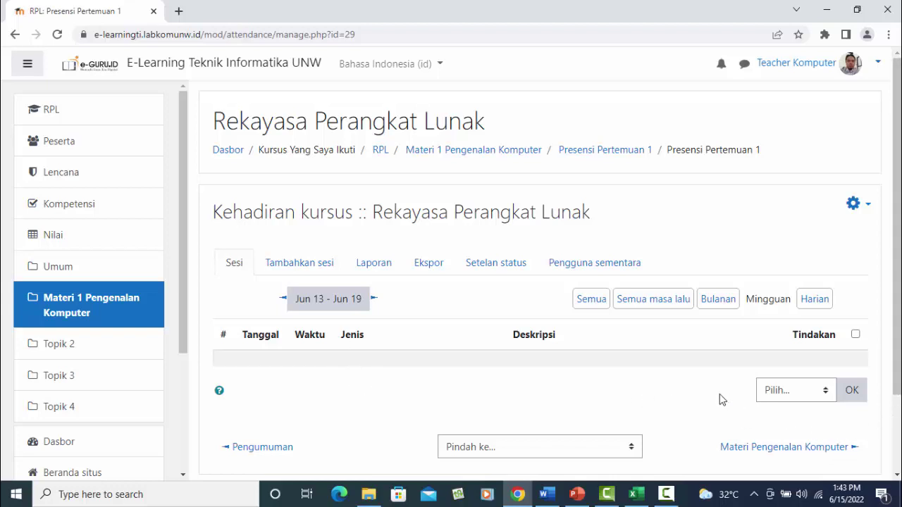
pyautogui.click(852, 391)
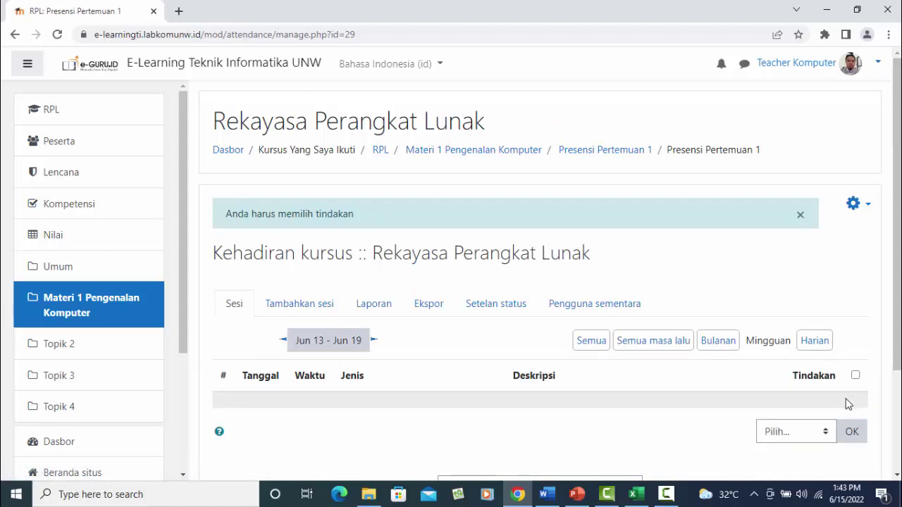
pyautogui.scroll(-3, 845, 400)
pyautogui.scroll(1, 846, 406)
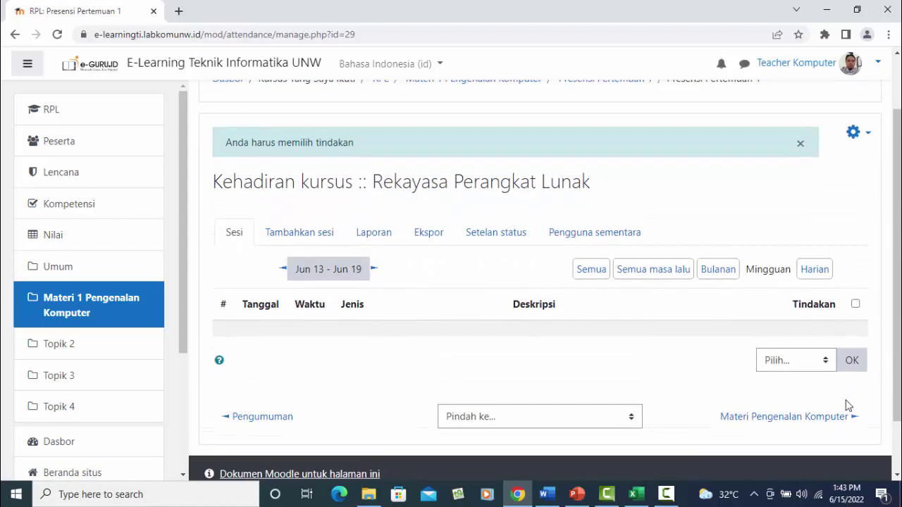
pyautogui.scroll(1, 848, 406)
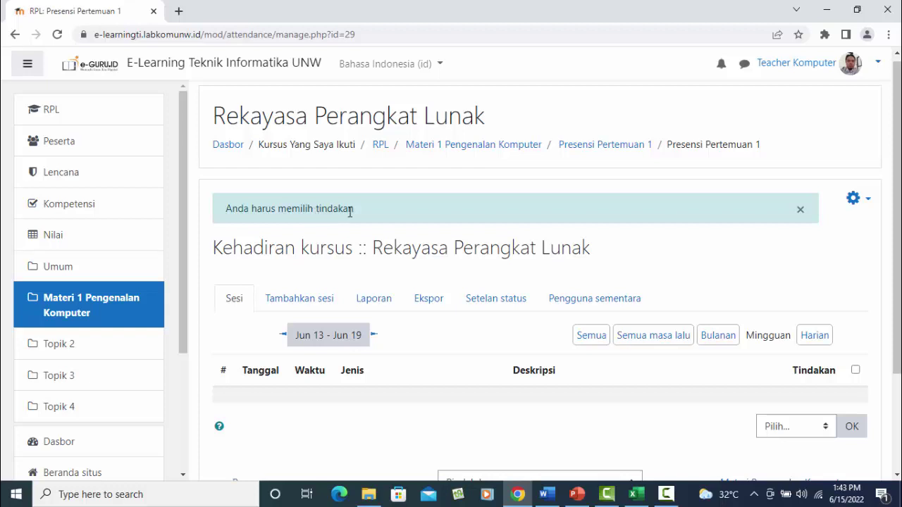
# - Mark all sessions in the list, try to apply a bulk action again, and view the available action options
pyautogui.click(856, 370)
pyautogui.click(816, 425)
pyautogui.click(788, 416)
pyautogui.scroll(-1, 727, 387)
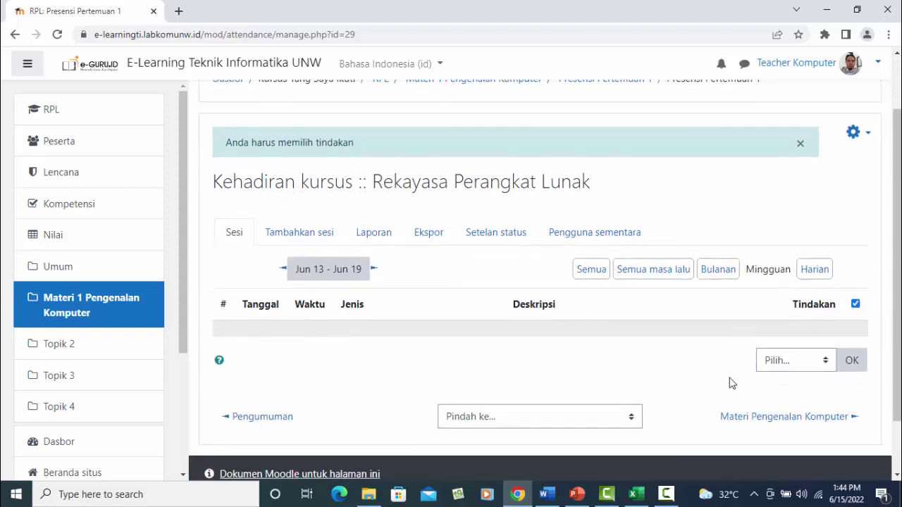
pyautogui.click(465, 326)
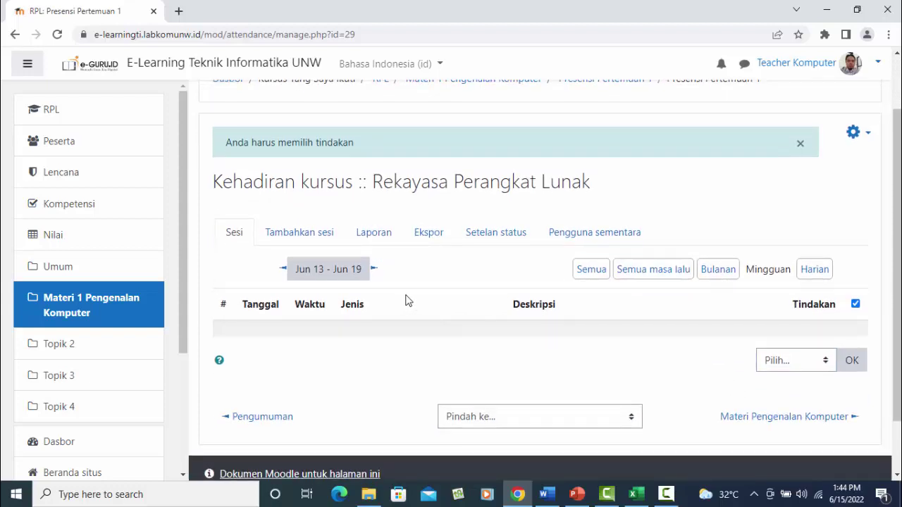
pyautogui.click(851, 360)
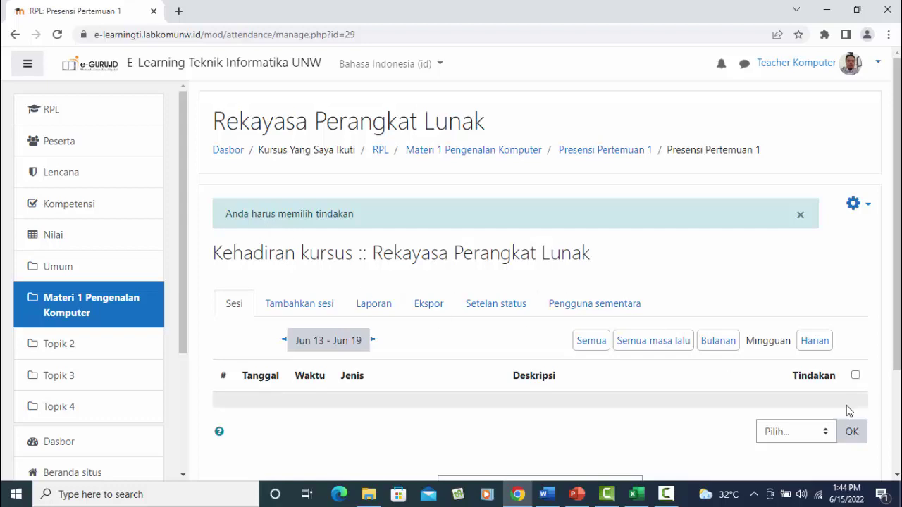
pyautogui.scroll(-2, 845, 409)
pyautogui.click(823, 297)
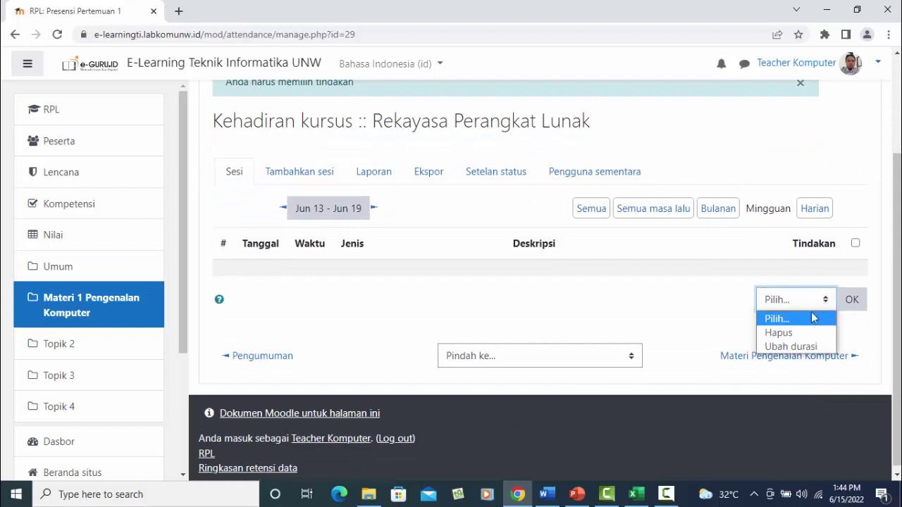
pyautogui.click(644, 298)
# - View the form for adding a session and the attendance report with its status columns
pyautogui.click(299, 174)
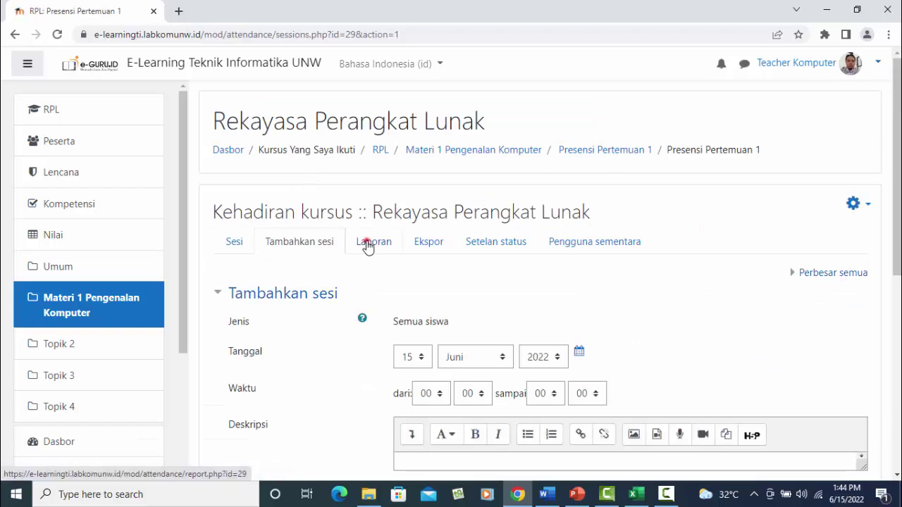
pyautogui.click(366, 243)
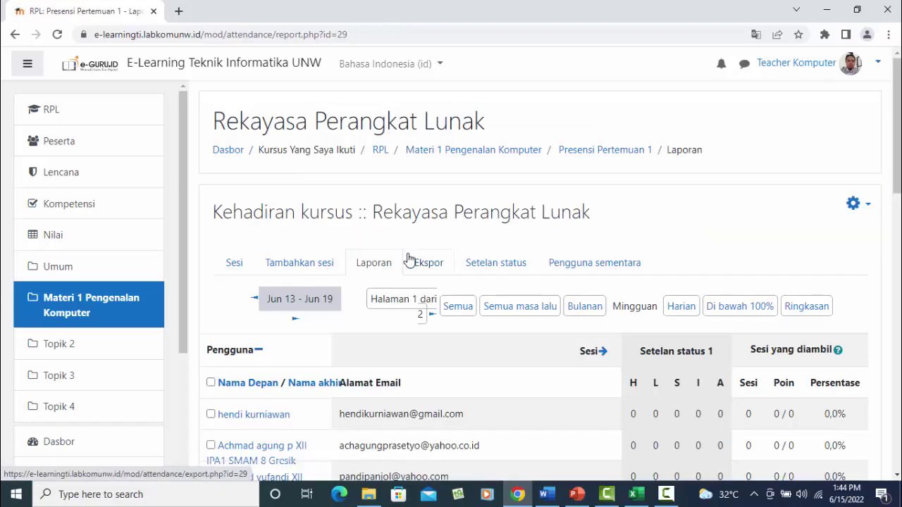
# - Review the attendance report for all listed participants and open the export page
pyautogui.scroll(-5, 673, 327)
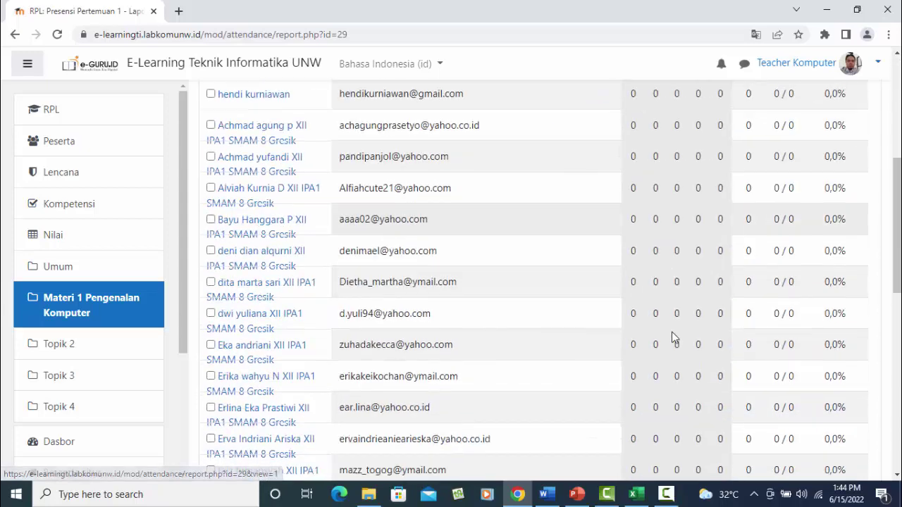
pyautogui.scroll(-10, 671, 333)
pyautogui.scroll(12, 664, 355)
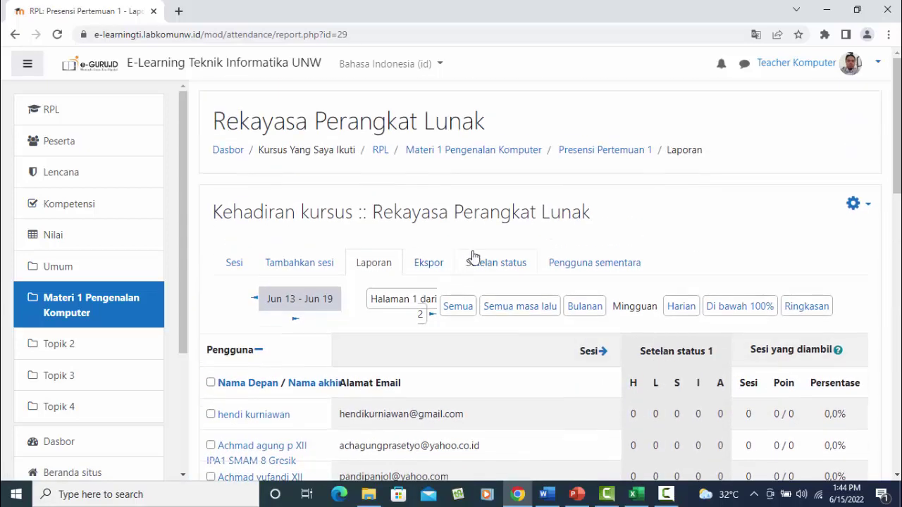
pyautogui.click(427, 260)
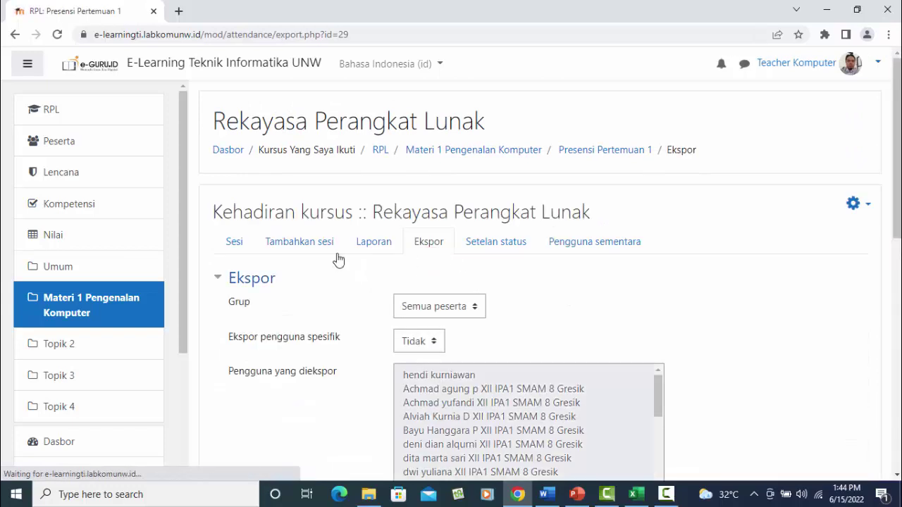
# - Check the session list for all dates and look at its date-range calendar
pyautogui.click(233, 246)
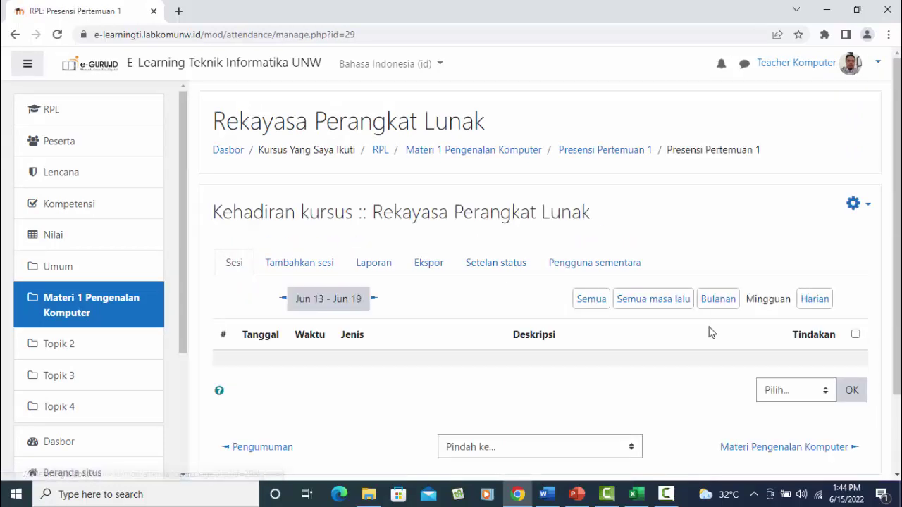
pyautogui.click(592, 302)
pyautogui.scroll(-1, 594, 308)
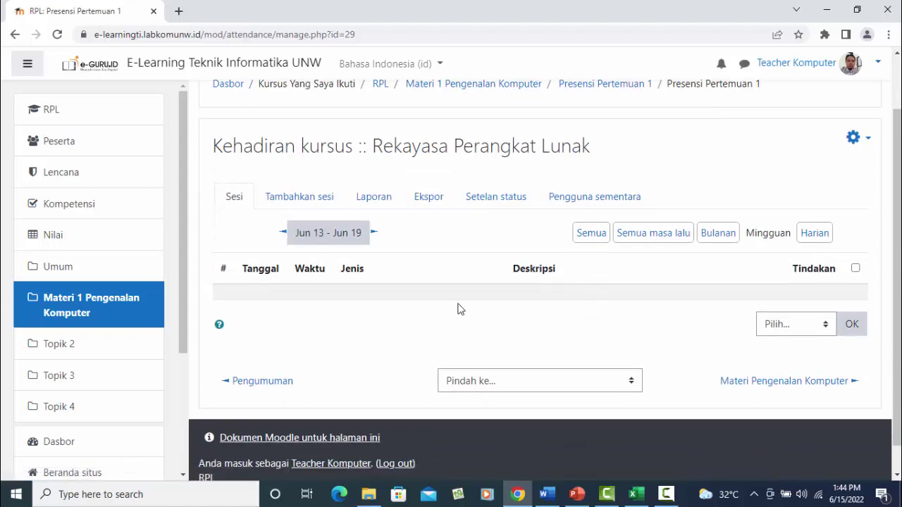
pyautogui.click(323, 233)
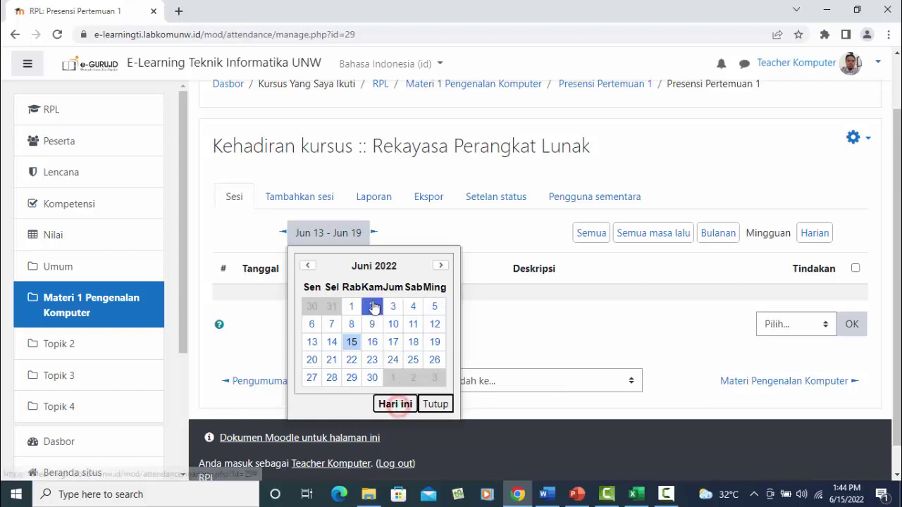
pyautogui.click(443, 403)
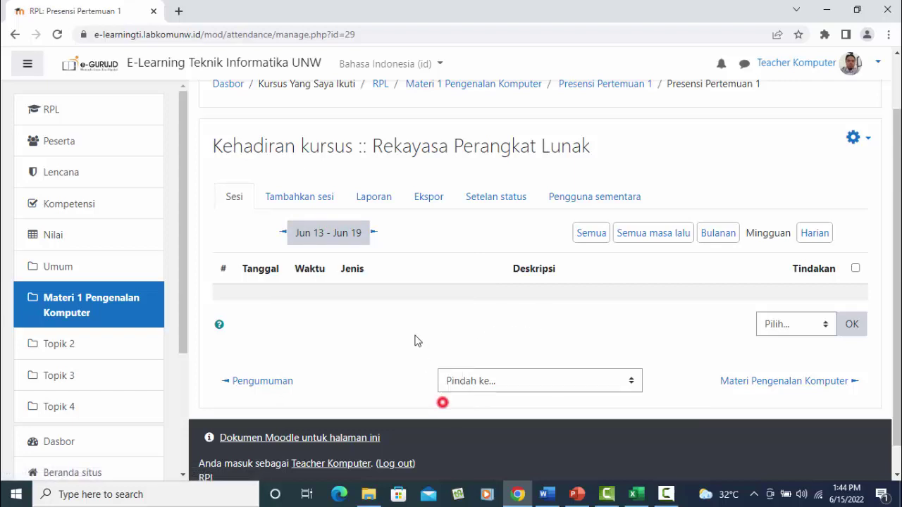
# - Open the form for adding a session and review its multiple-session repeat and student-recording options
pyautogui.click(315, 203)
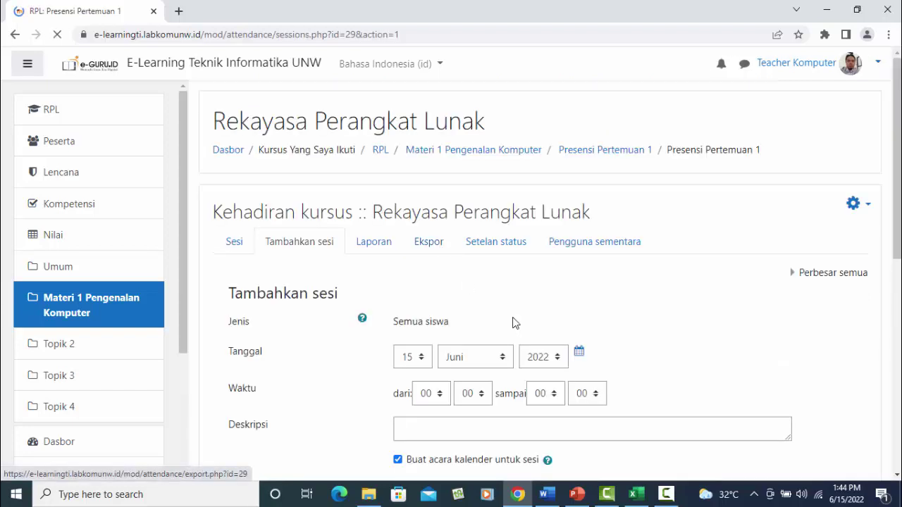
pyautogui.scroll(-4, 548, 317)
pyautogui.scroll(-3, 548, 317)
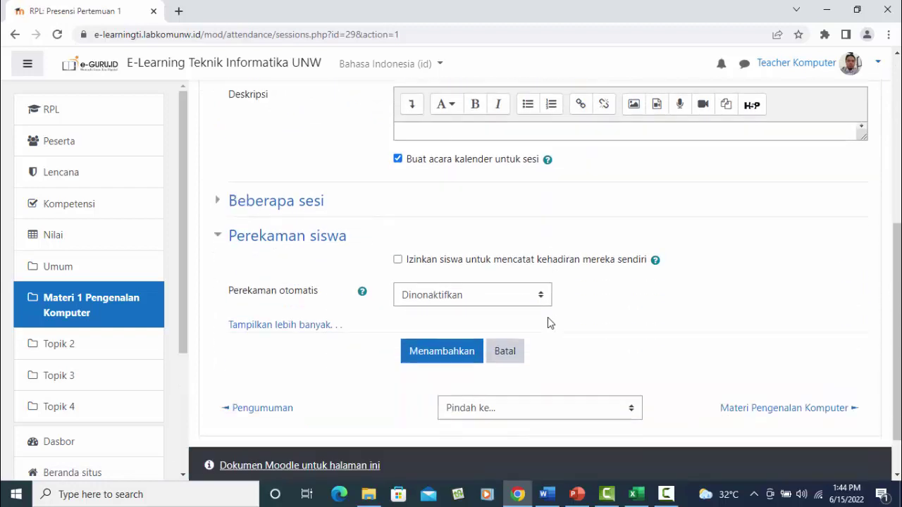
pyautogui.scroll(3, 549, 324)
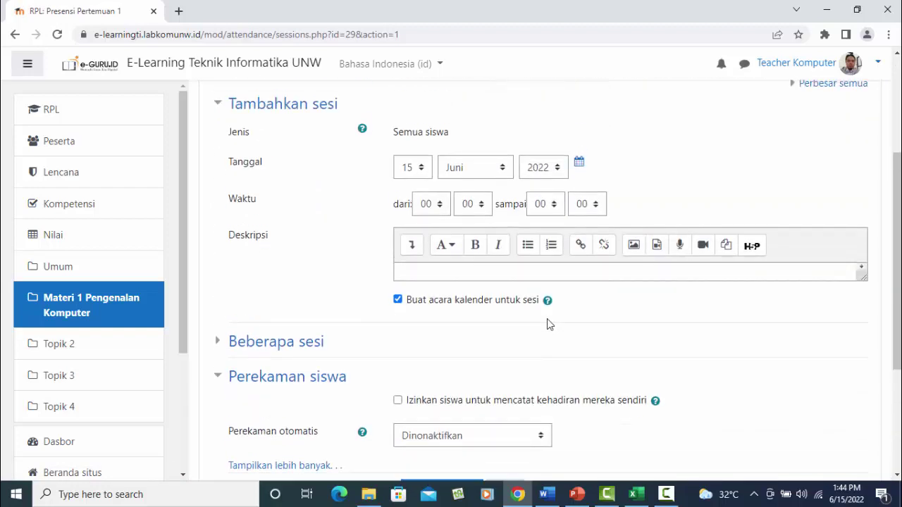
pyautogui.click(219, 340)
pyautogui.scroll(-3, 540, 346)
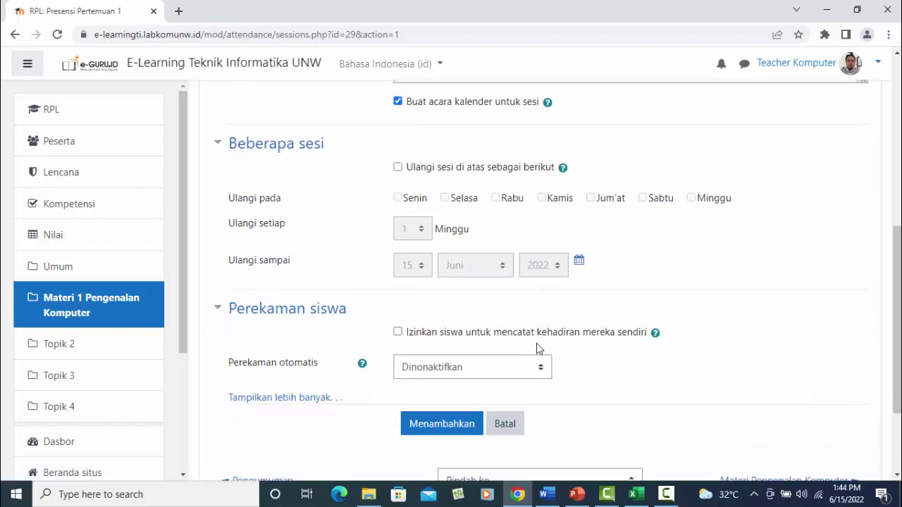
pyautogui.scroll(-1, 540, 347)
pyautogui.scroll(6, 536, 349)
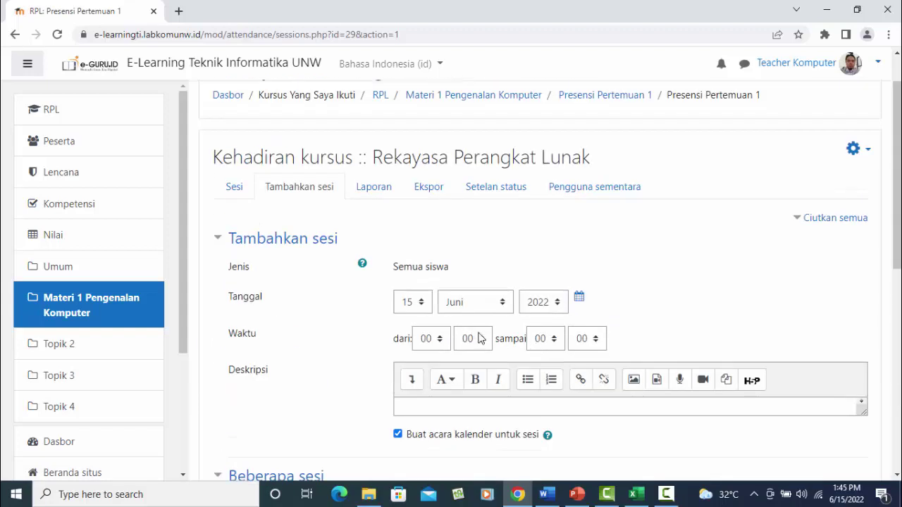
# - Set the new session's time from 00:00 to 23:00 and add the session
pyautogui.click(427, 339)
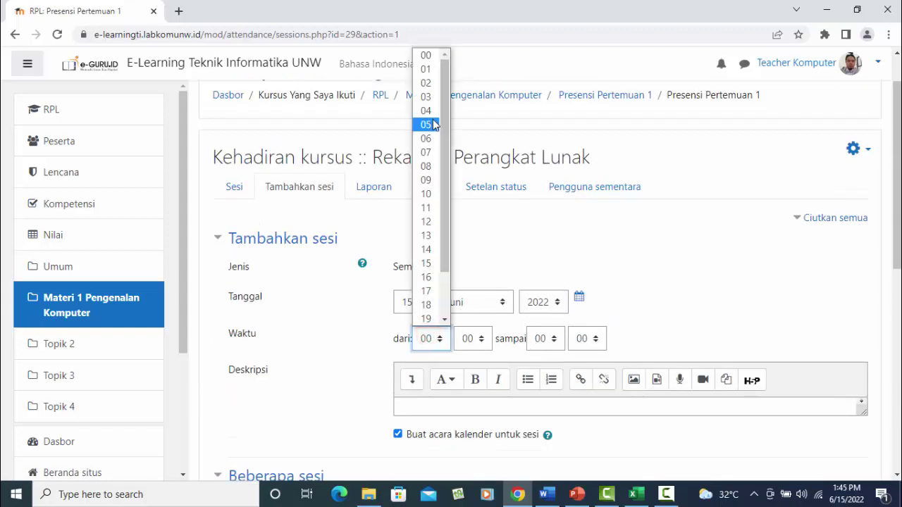
pyautogui.click(425, 59)
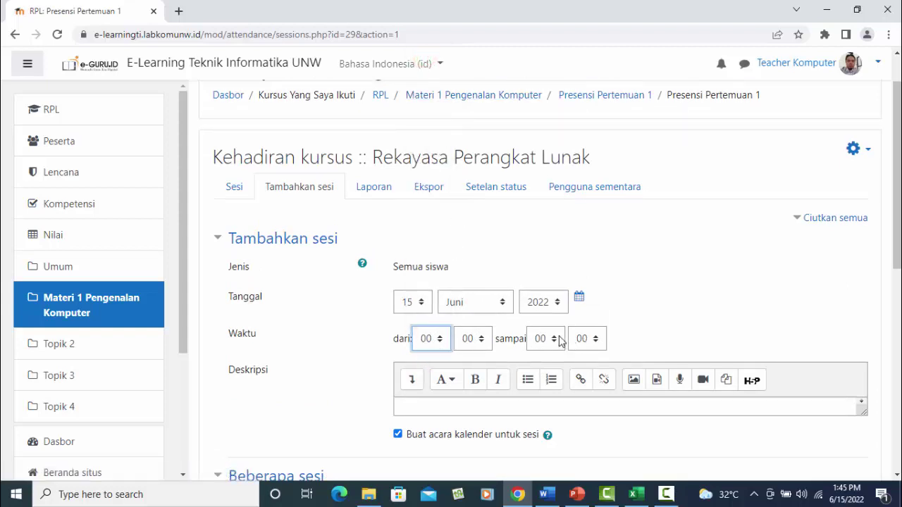
pyautogui.click(562, 340)
pyautogui.moveTo(561, 268); pyautogui.dragTo(561, 323)
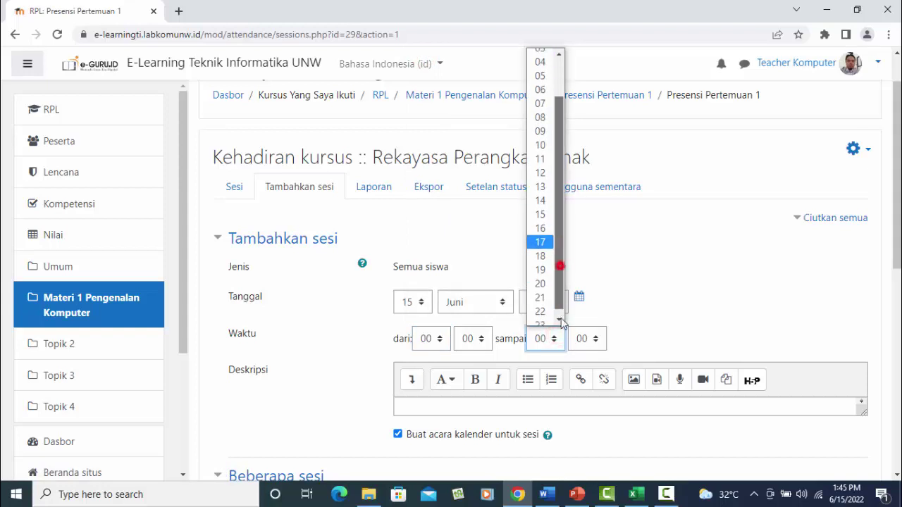
pyautogui.click(547, 317)
pyautogui.scroll(-3, 679, 309)
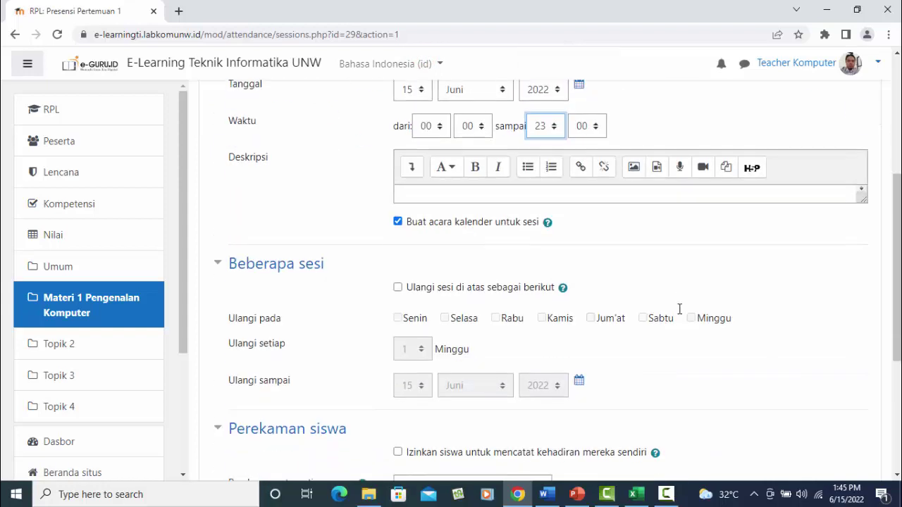
pyautogui.scroll(-3, 679, 309)
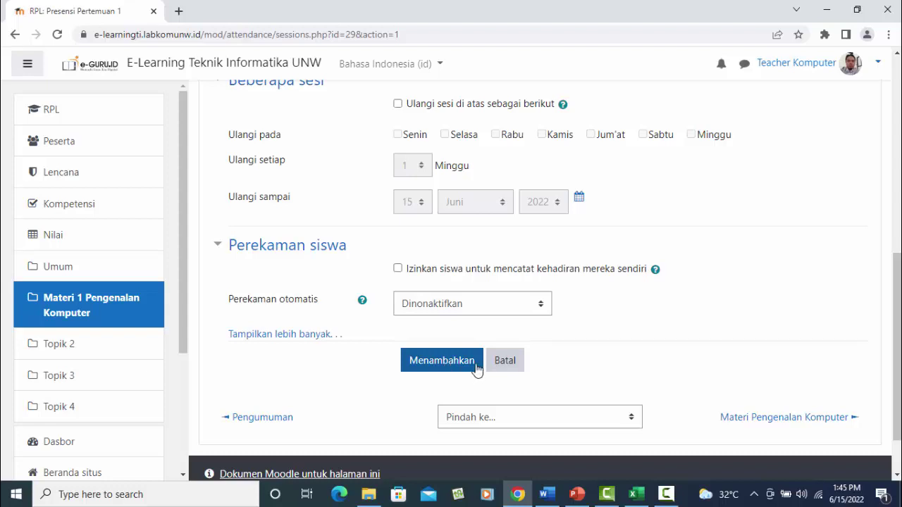
pyautogui.click(438, 365)
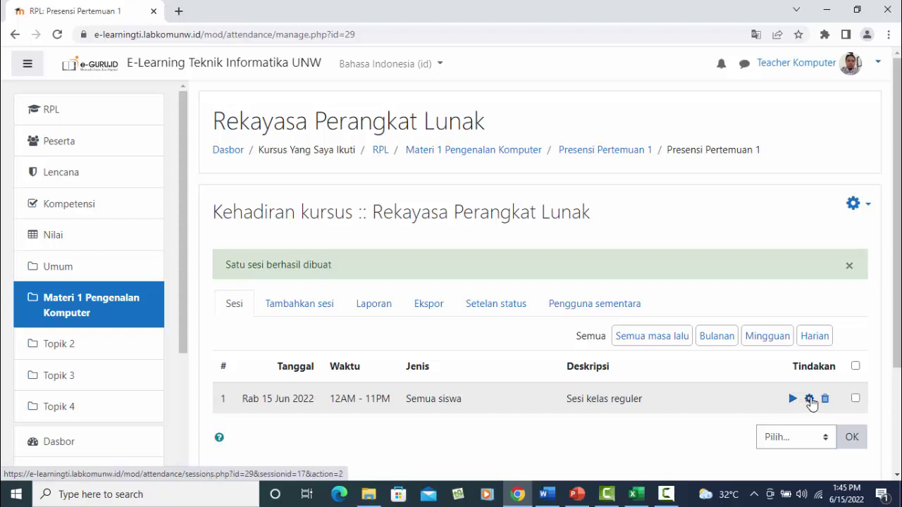
# - View the edit settings of the regular class session and return to the session list
pyautogui.click(810, 399)
pyautogui.scroll(-5, 556, 379)
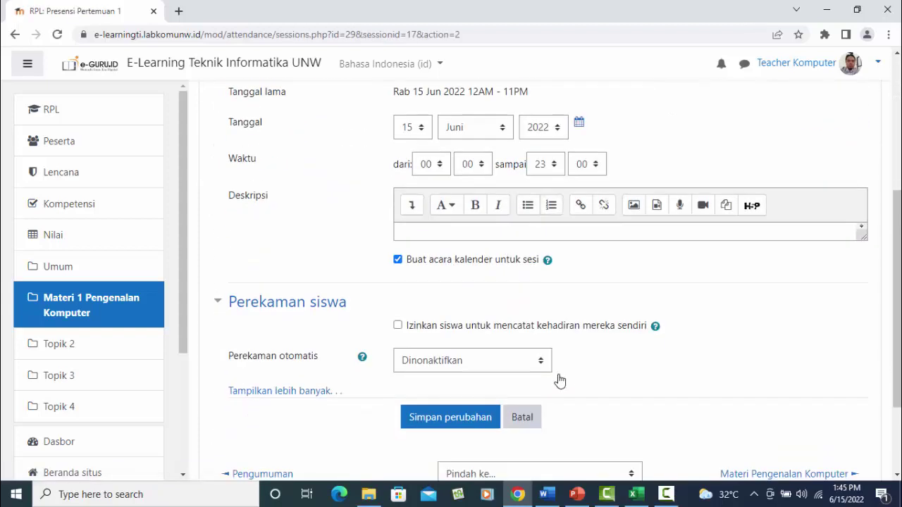
pyautogui.click(15, 34)
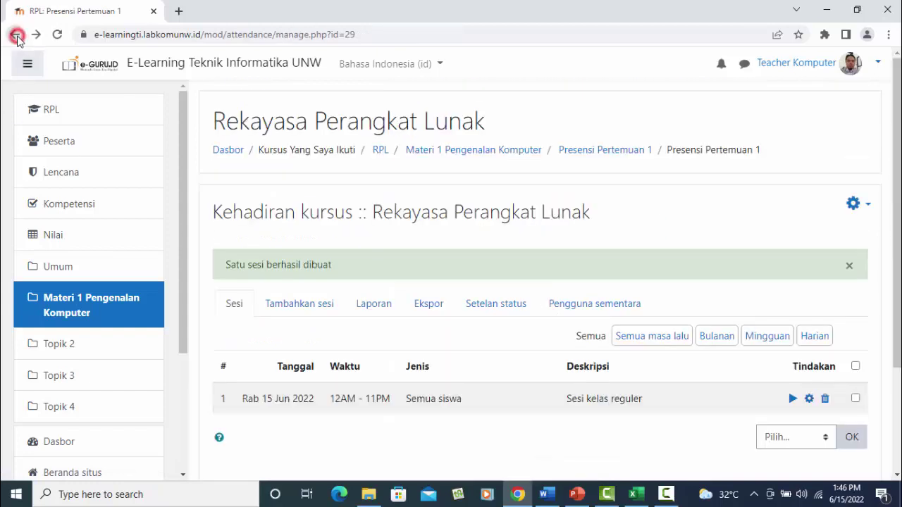
# - Start taking attendance for the 15 June 2022 session and mark the first listed student as H
pyautogui.click(792, 399)
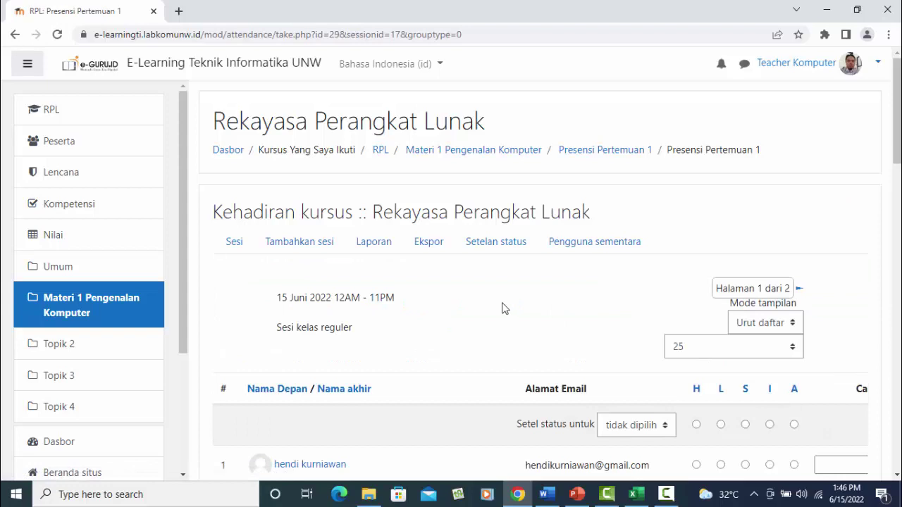
pyautogui.scroll(-3, 502, 308)
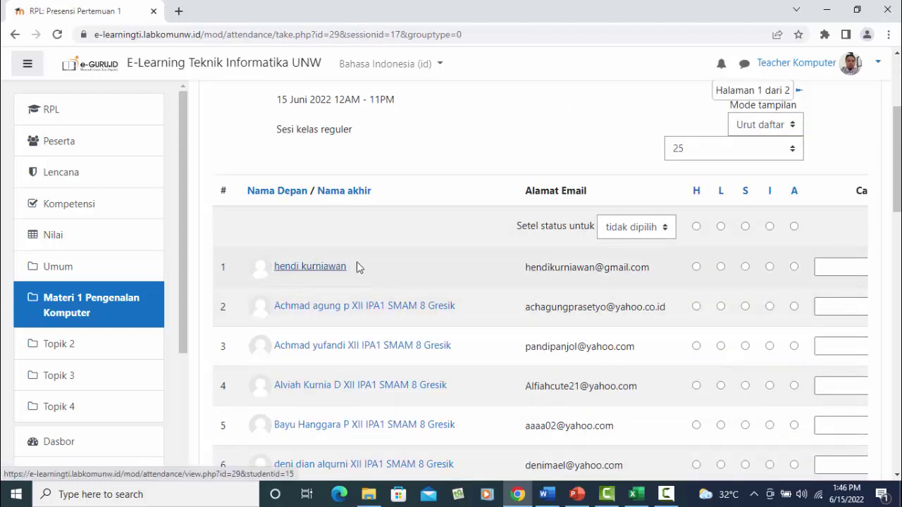
pyautogui.click(696, 267)
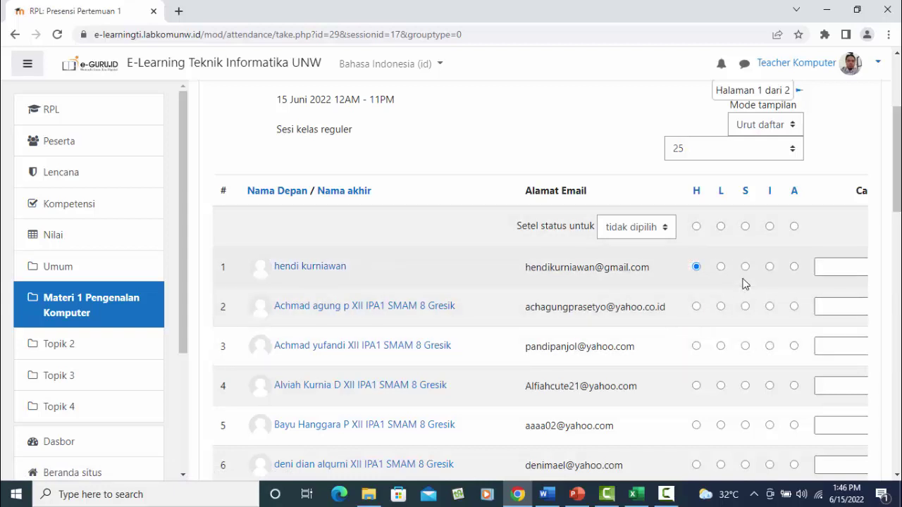
# - Mark the student in row 2 as A, rows 3 to 5 as I, and rows 6 to 8 as S
pyautogui.click(794, 308)
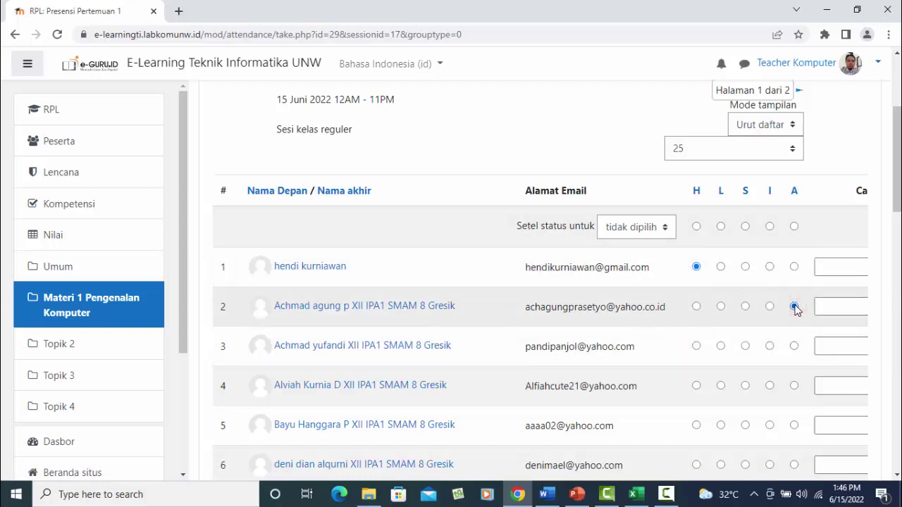
pyautogui.click(769, 346)
pyautogui.click(769, 385)
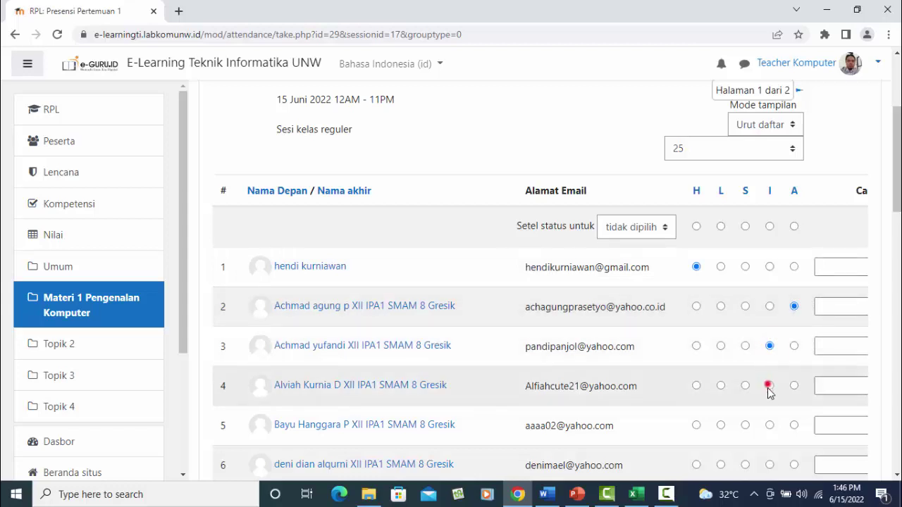
pyautogui.click(770, 425)
pyautogui.scroll(-3, 755, 322)
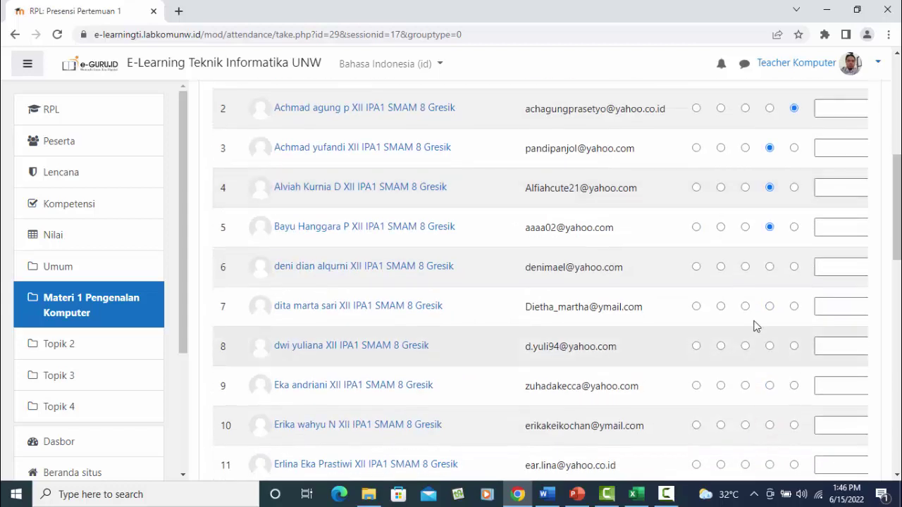
pyautogui.click(744, 267)
pyautogui.click(744, 306)
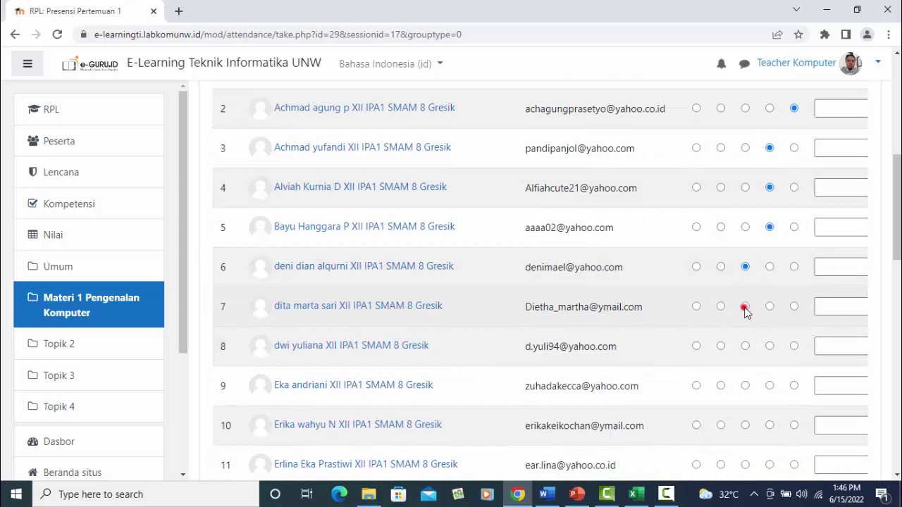
pyautogui.click(745, 347)
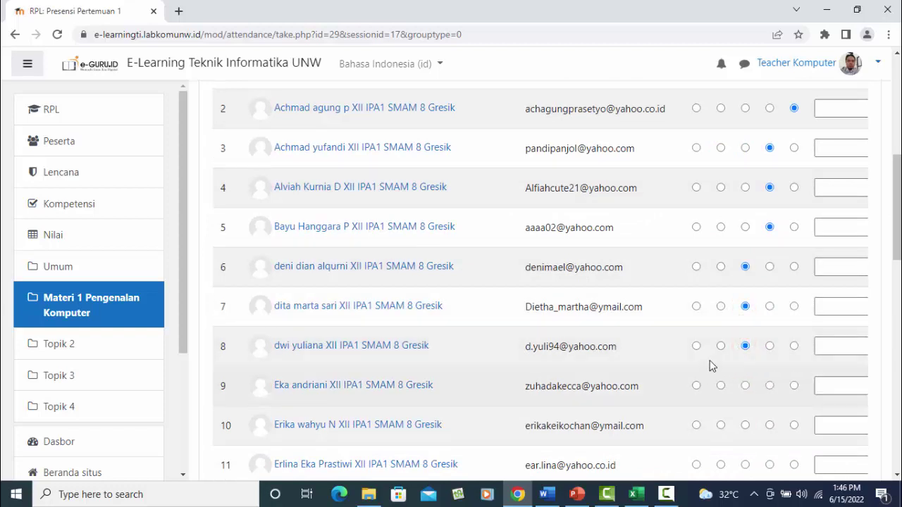
# - Change the attendance status of the students in rows 3 to 8 to H
pyautogui.click(696, 267)
pyautogui.click(696, 227)
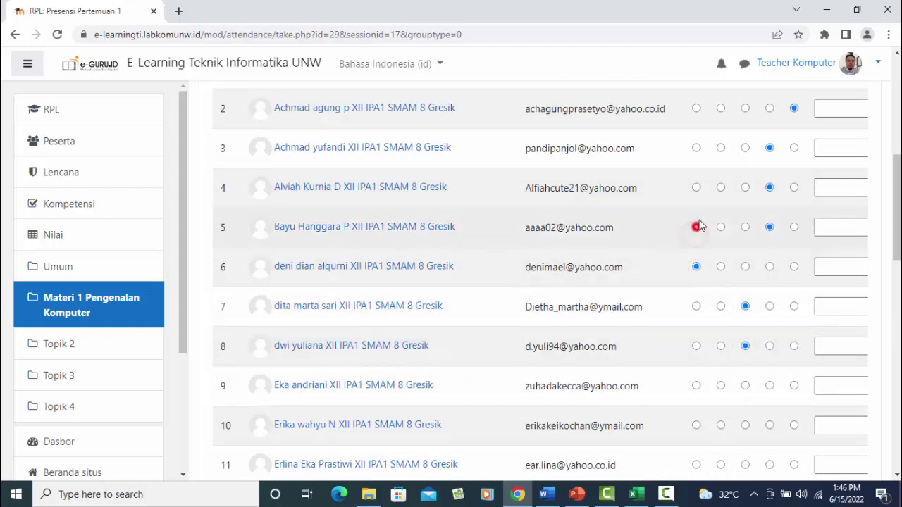
pyautogui.click(694, 147)
pyautogui.click(696, 188)
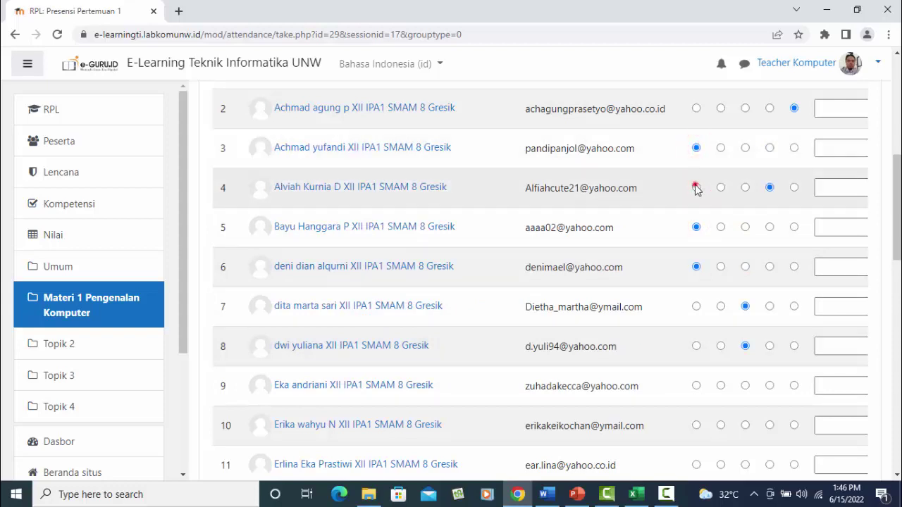
pyautogui.click(696, 346)
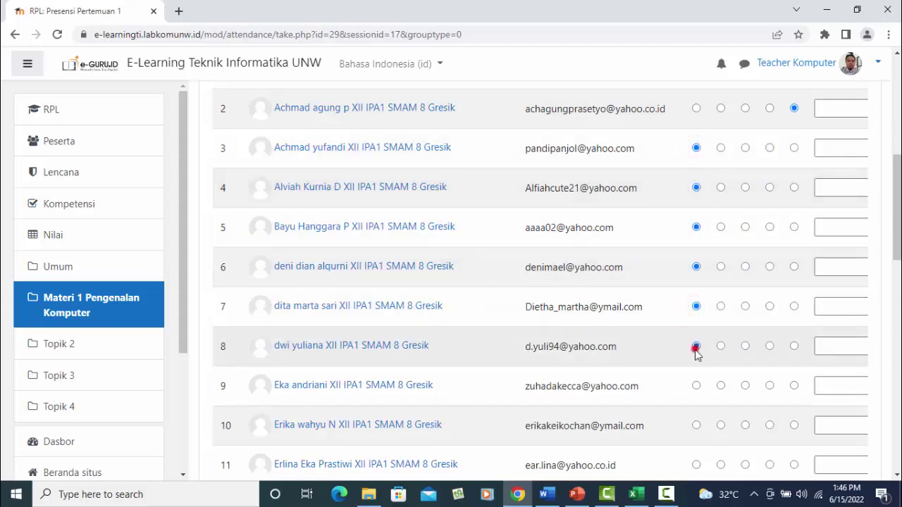
# - Set the student in row 2 to status I with the remark "Urusan Keluarga"
pyautogui.scroll(2, 694, 380)
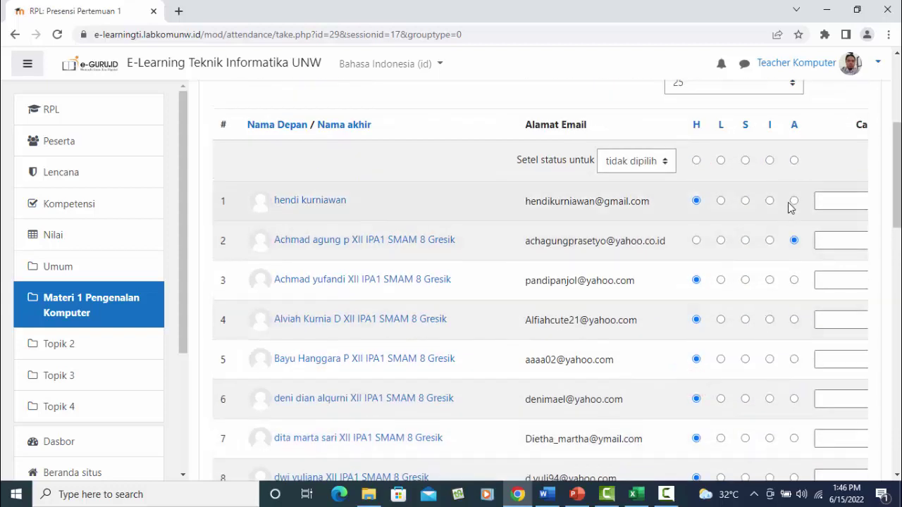
pyautogui.click(746, 241)
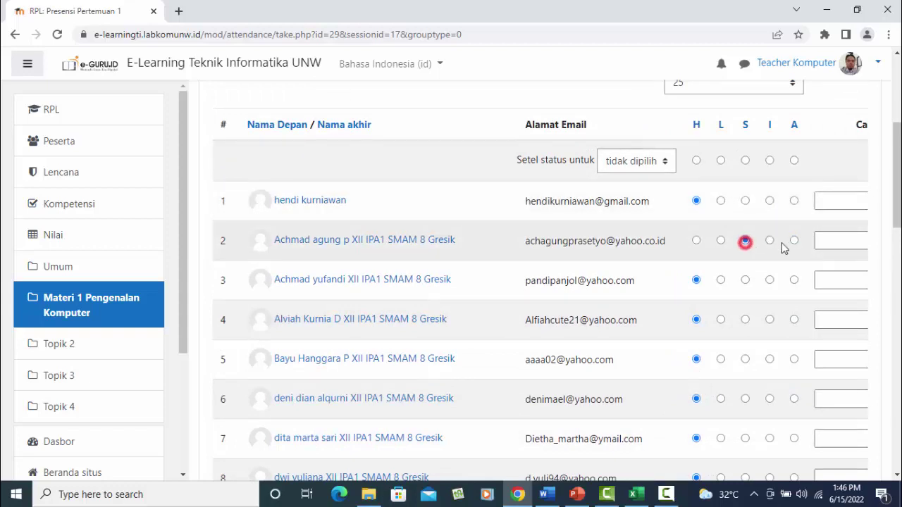
pyautogui.click(769, 241)
pyautogui.click(825, 239)
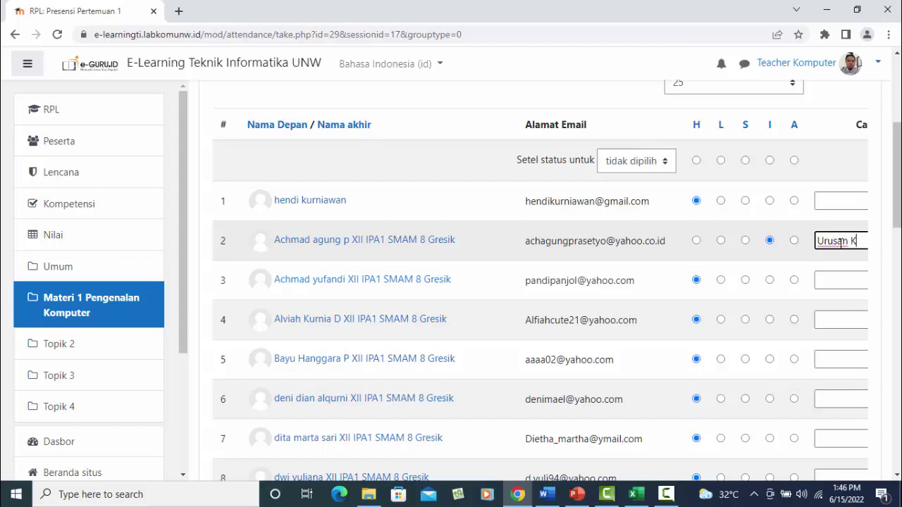
pyautogui.write('eluarga')
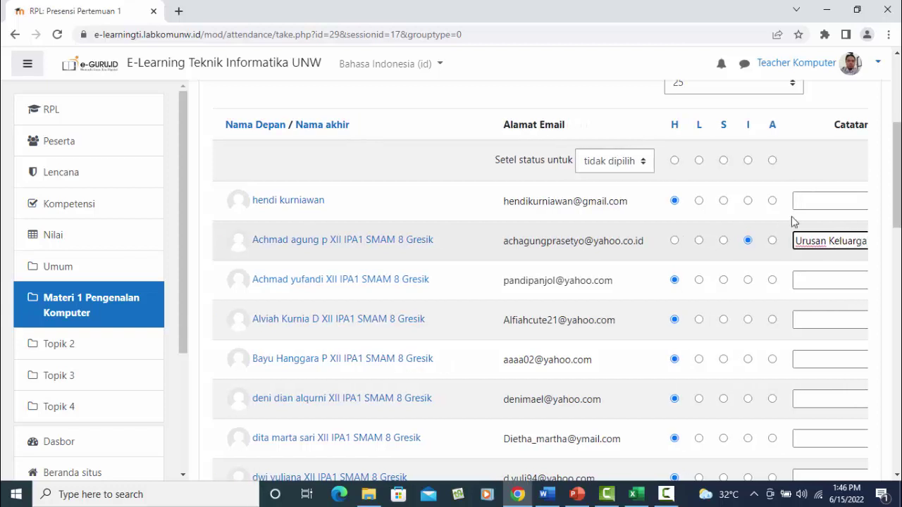
# - Mark the students in rows 10 to 16 of the attendance list as H
pyautogui.scroll(-2, 895, 169)
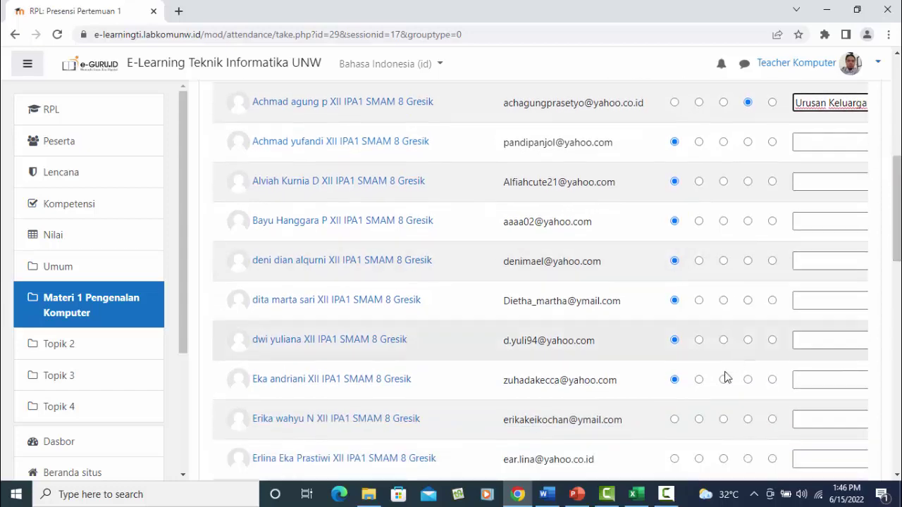
pyautogui.click(674, 420)
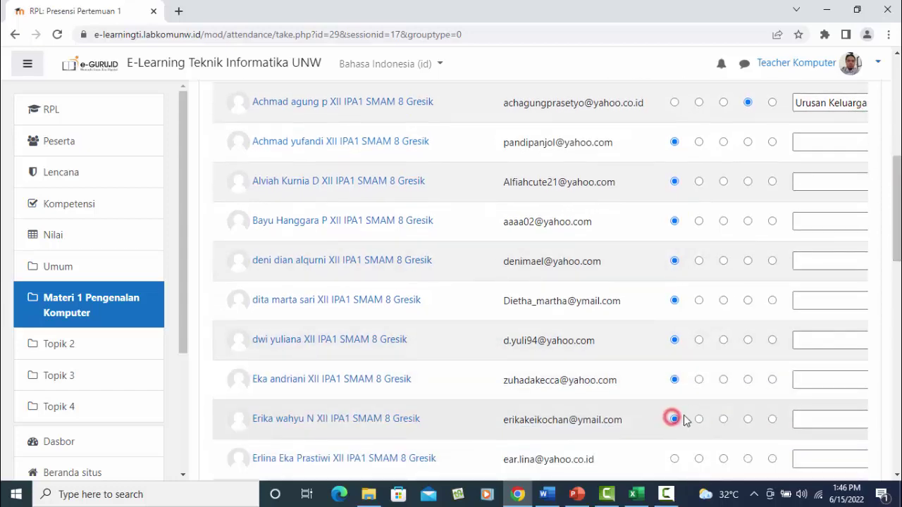
pyautogui.scroll(-2, 673, 353)
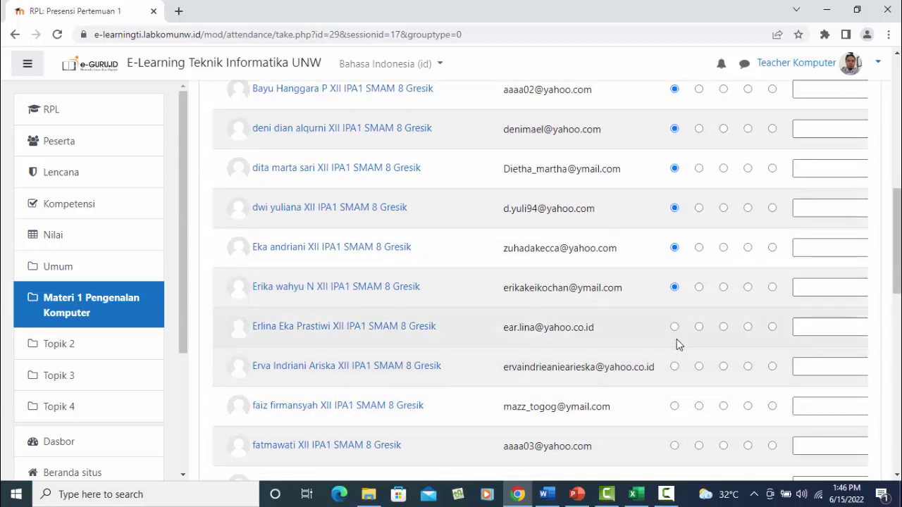
pyautogui.click(676, 337)
pyautogui.click(673, 367)
pyautogui.click(676, 405)
pyautogui.scroll(-2, 676, 394)
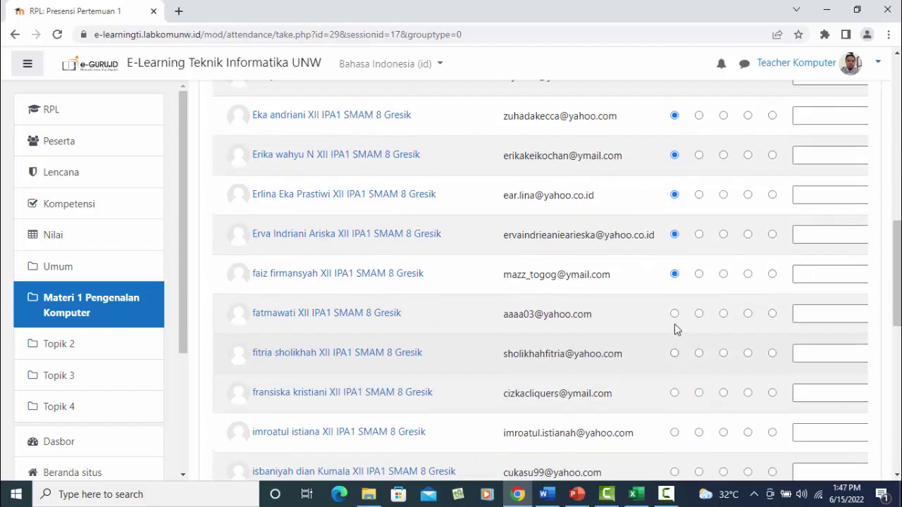
pyautogui.click(674, 315)
pyautogui.click(674, 353)
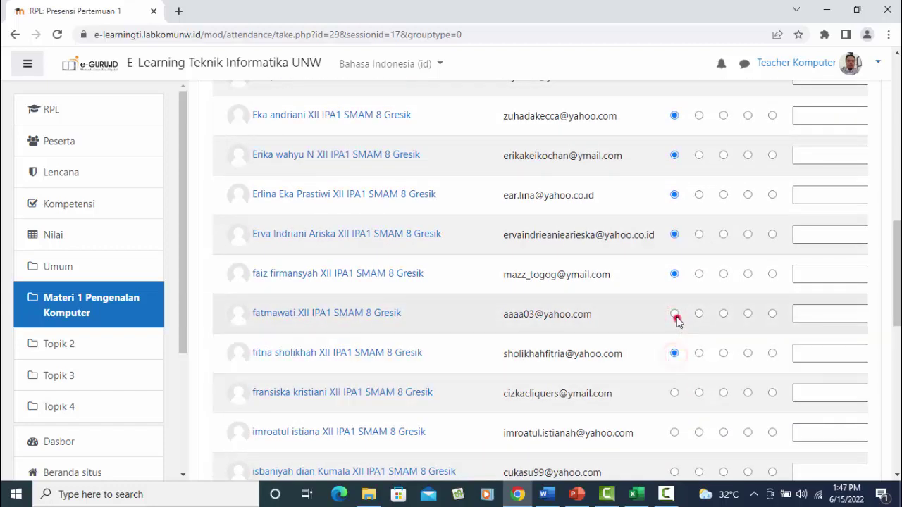
pyautogui.click(675, 393)
# - Mark the remaining students on the first page, rows 17 to 25, as H
pyautogui.scroll(-4, 677, 397)
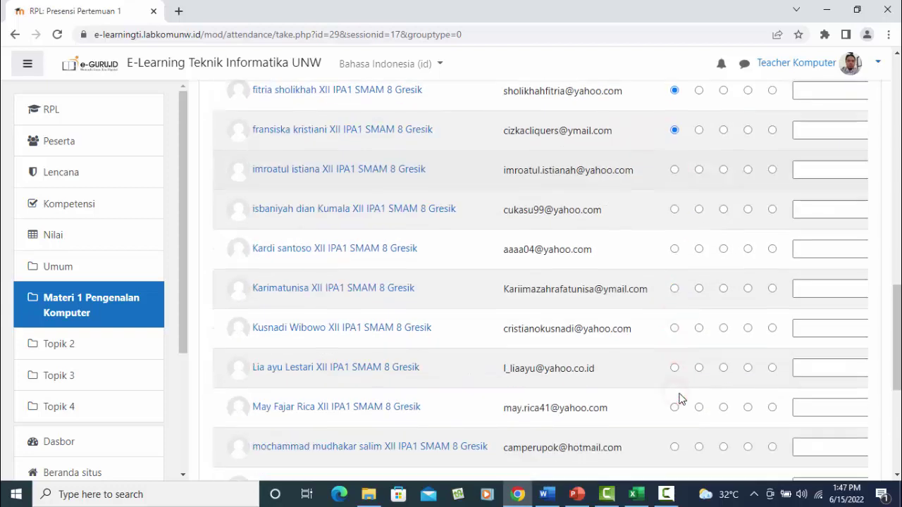
pyautogui.click(675, 287)
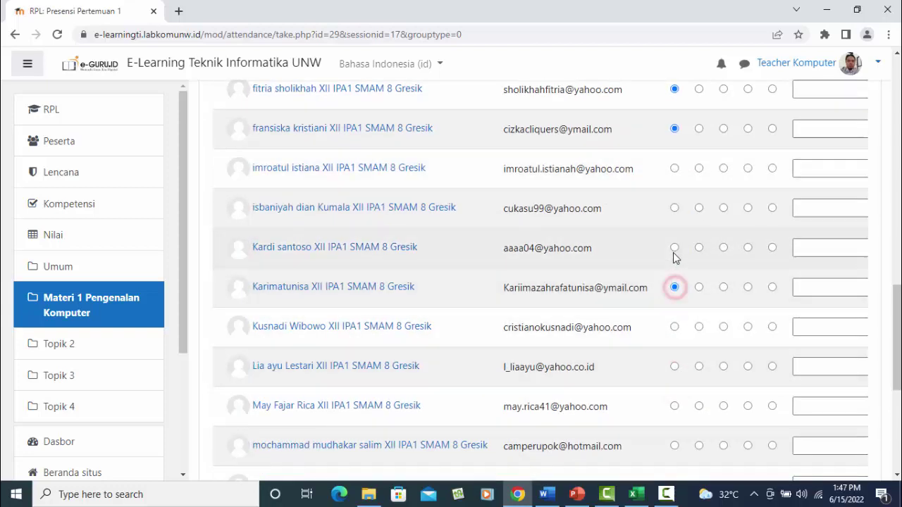
pyautogui.click(675, 208)
pyautogui.click(674, 168)
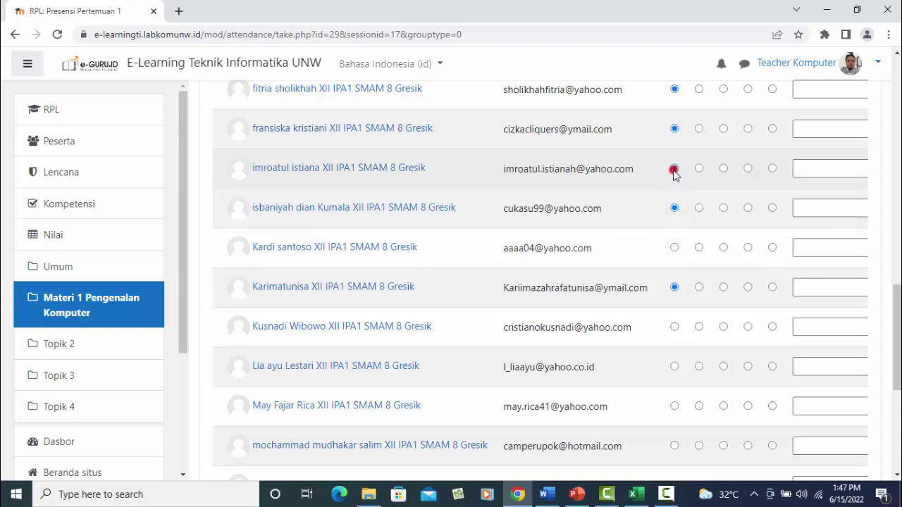
pyautogui.click(676, 247)
pyautogui.scroll(-4, 685, 338)
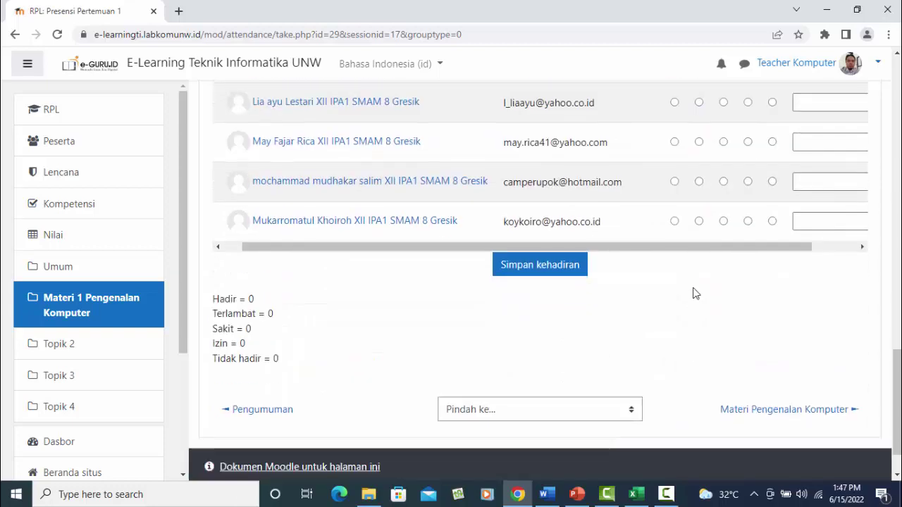
pyautogui.click(674, 221)
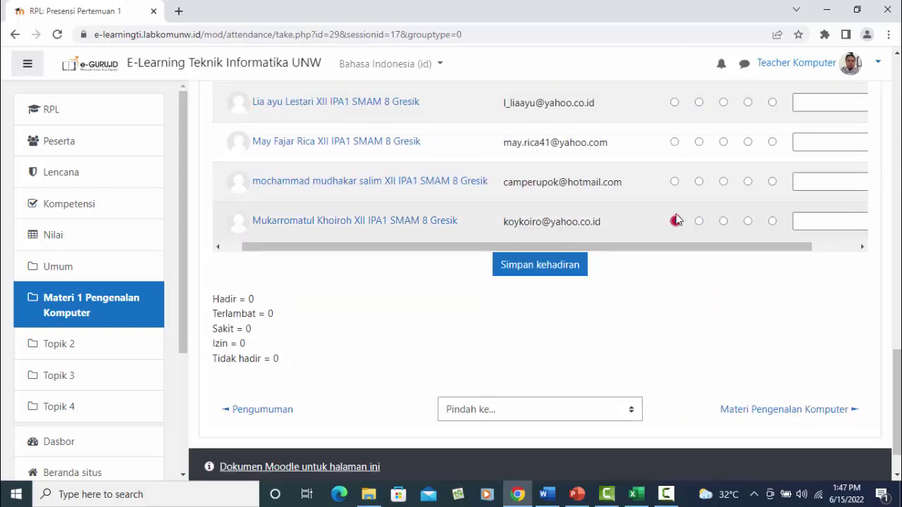
pyautogui.scroll(1, 677, 186)
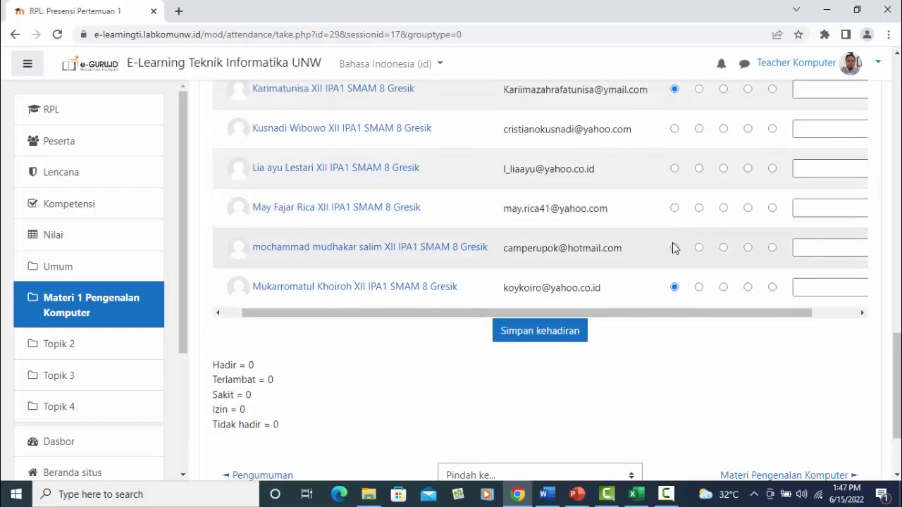
pyautogui.click(674, 247)
pyautogui.click(675, 208)
pyautogui.click(675, 170)
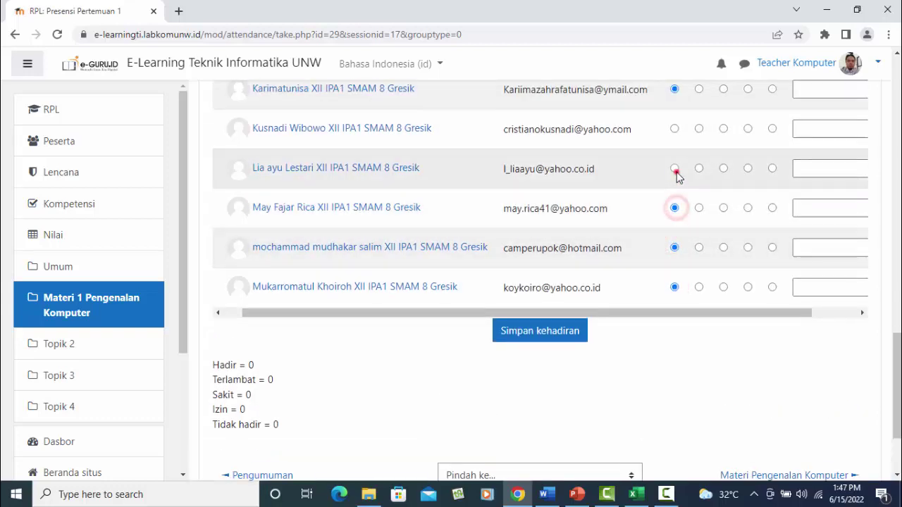
pyautogui.click(675, 129)
# - Set the scope for setting the status in bulk to "semua"
pyautogui.scroll(2, 680, 173)
pyautogui.scroll(14, 687, 243)
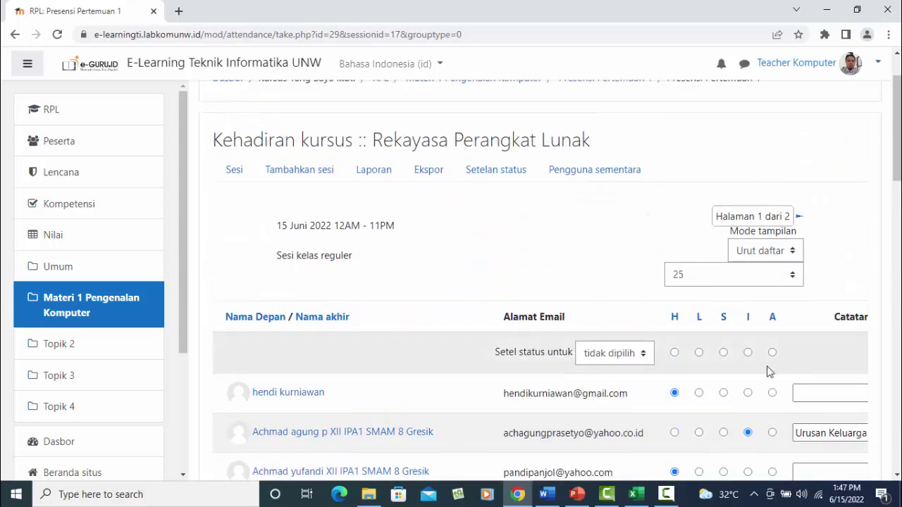
pyautogui.scroll(-3, 754, 367)
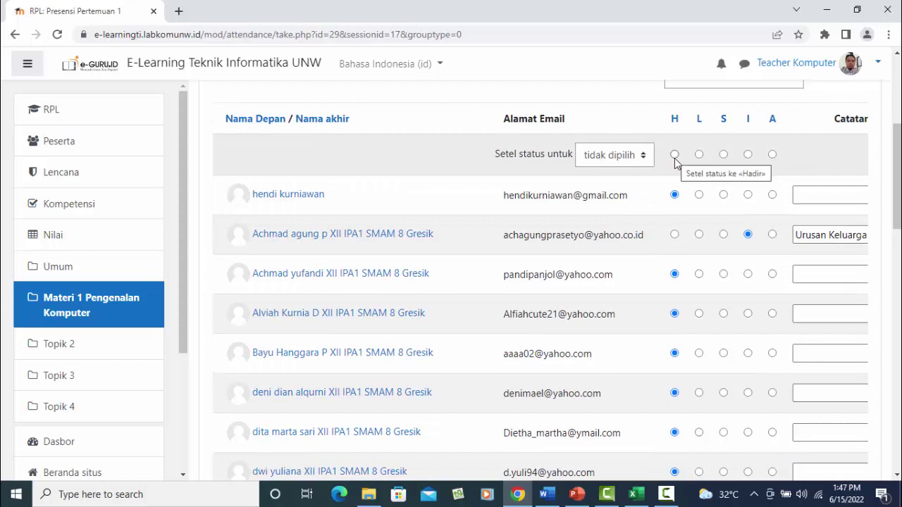
pyautogui.click(649, 157)
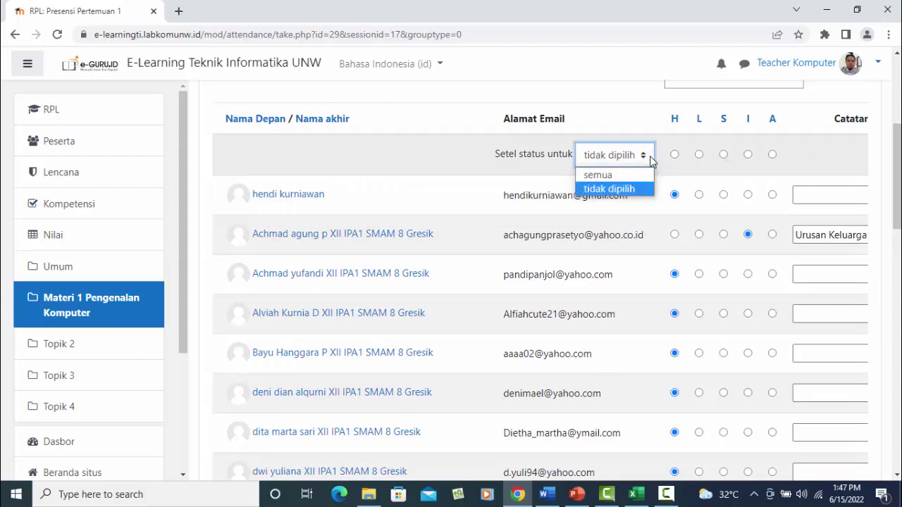
pyautogui.click(604, 175)
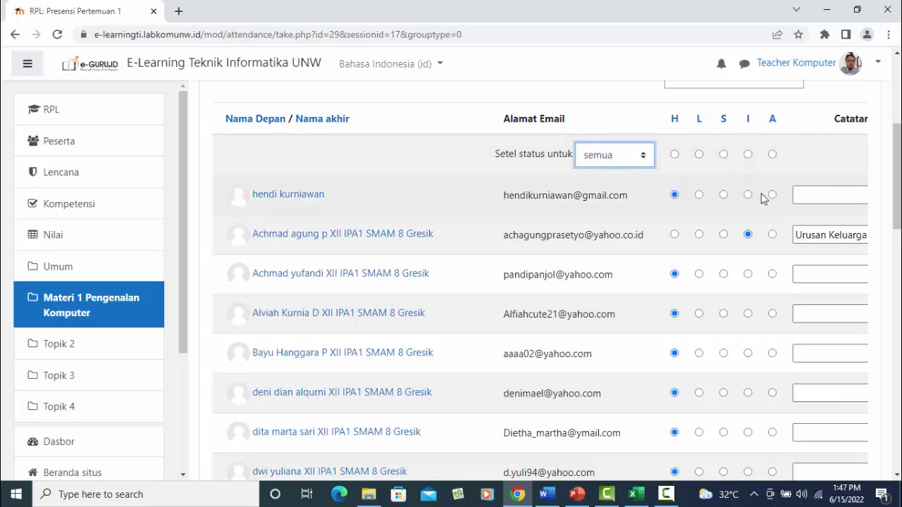
# - Save the attendance for the first page of students
pyautogui.scroll(-5, 761, 193)
pyautogui.scroll(-10, 750, 262)
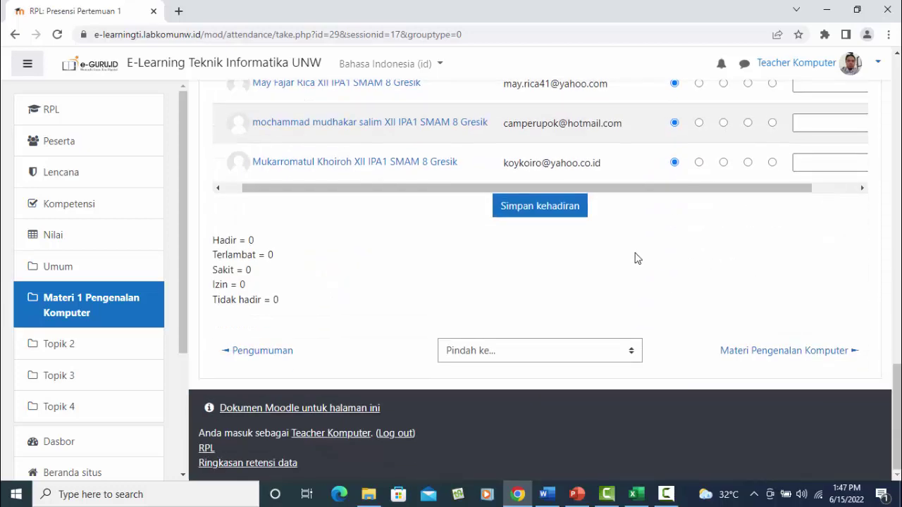
pyautogui.click(555, 210)
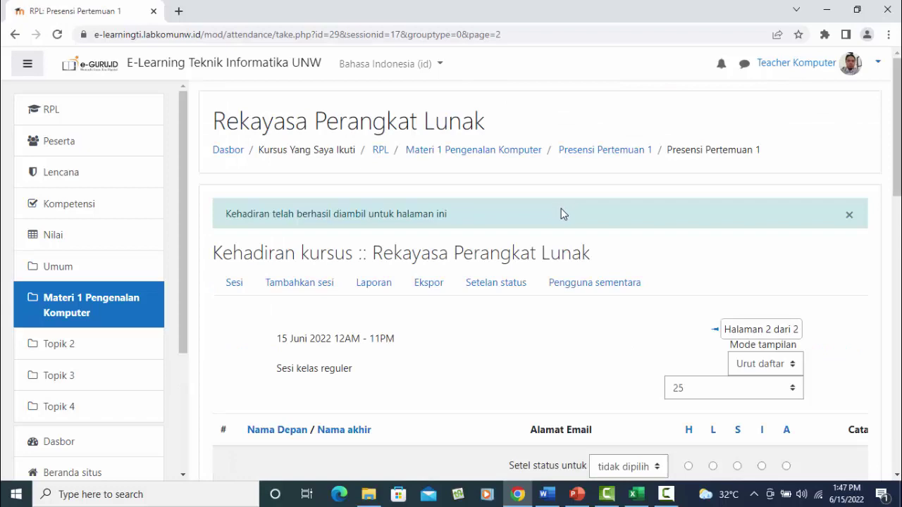
# - Look through the second page of students and their attendance options for the 15 June 2022 session
pyautogui.scroll(-3, 562, 215)
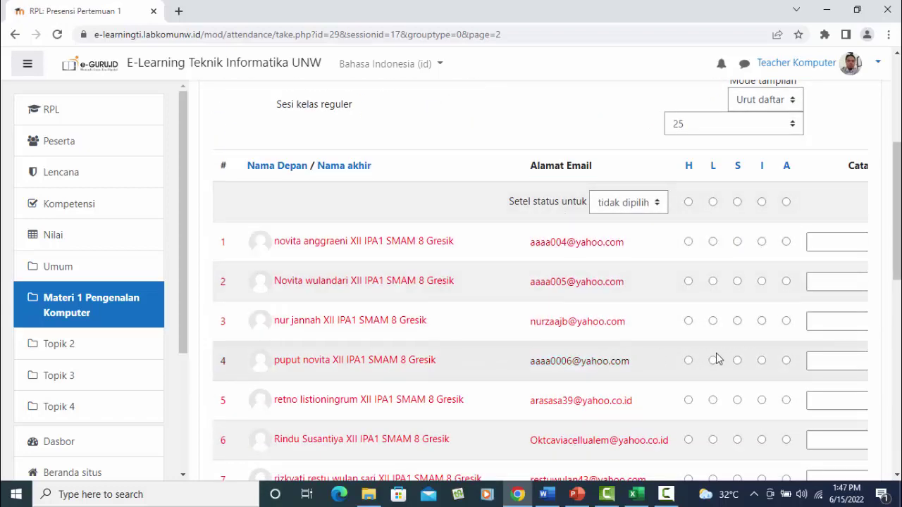
pyautogui.scroll(-6, 716, 360)
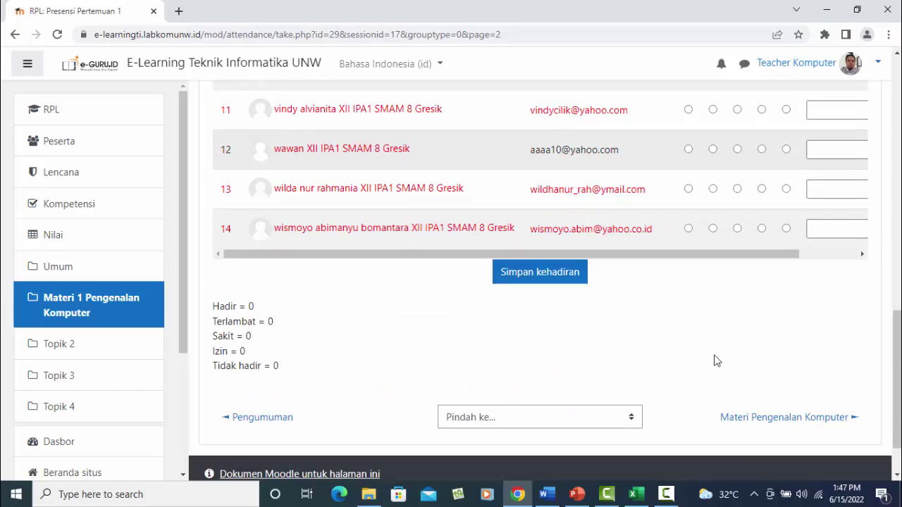
pyautogui.scroll(8, 662, 325)
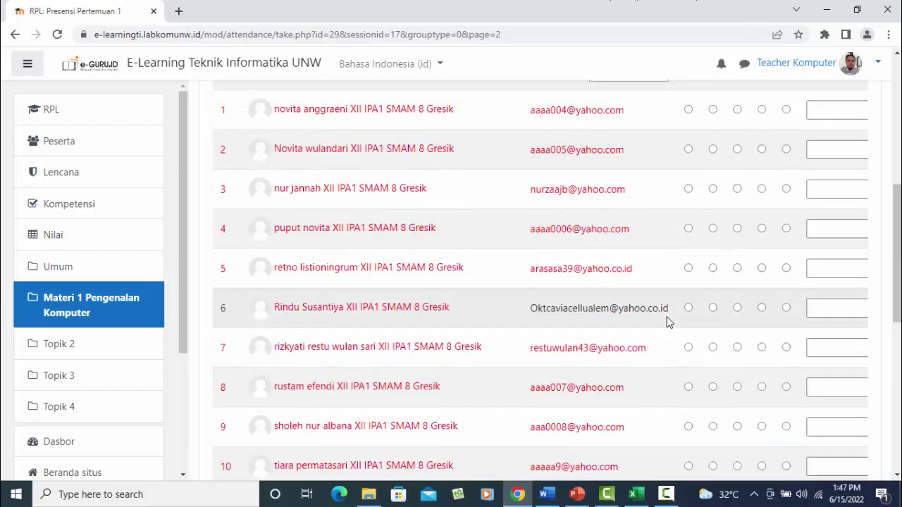
pyautogui.scroll(-3, 675, 403)
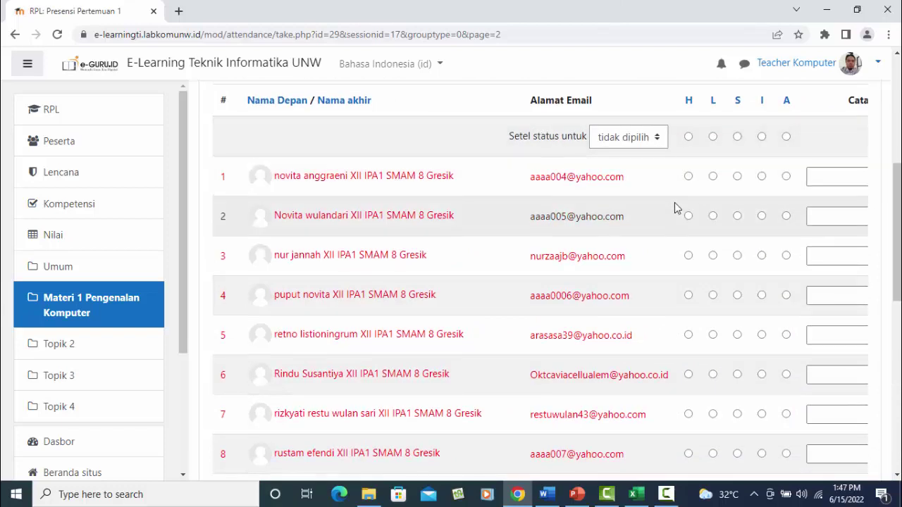
pyautogui.scroll(2, 674, 205)
pyautogui.scroll(1, 557, 239)
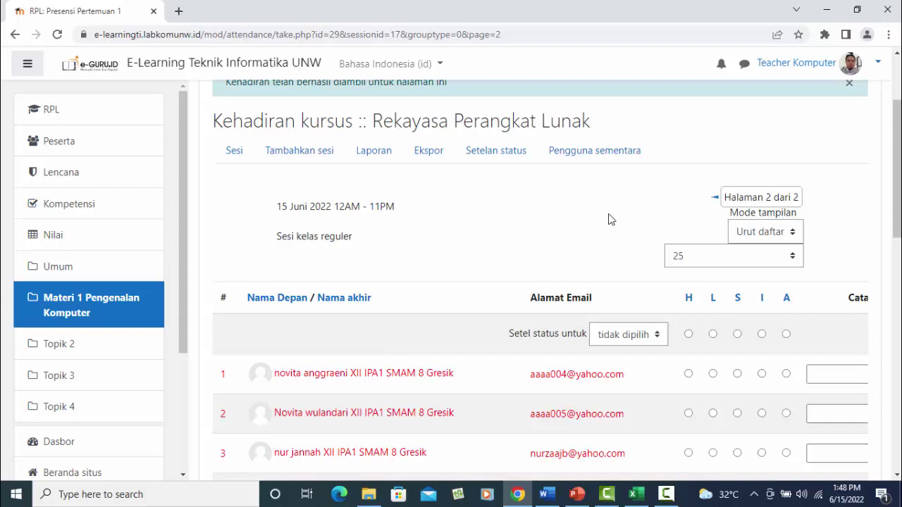
# - Open the attendance report and review each student's status, points and percentage along with the summary
pyautogui.click(381, 155)
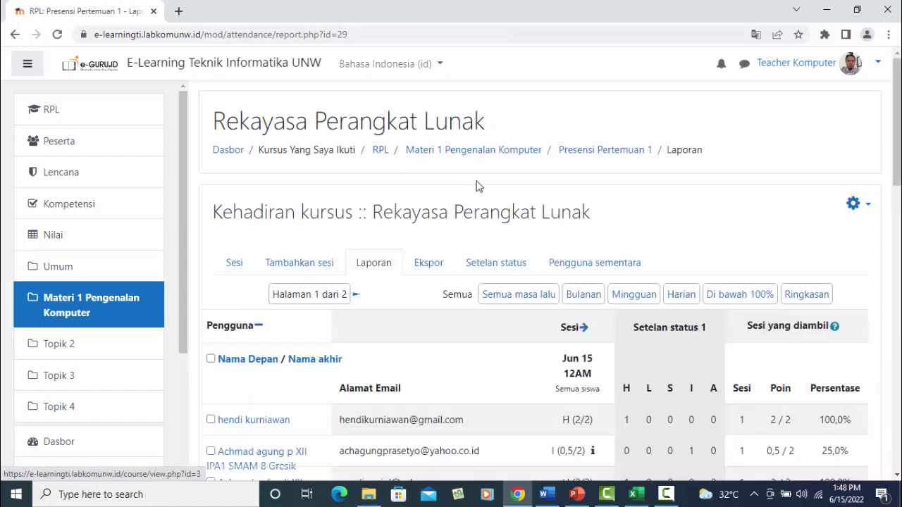
pyautogui.scroll(-5, 693, 305)
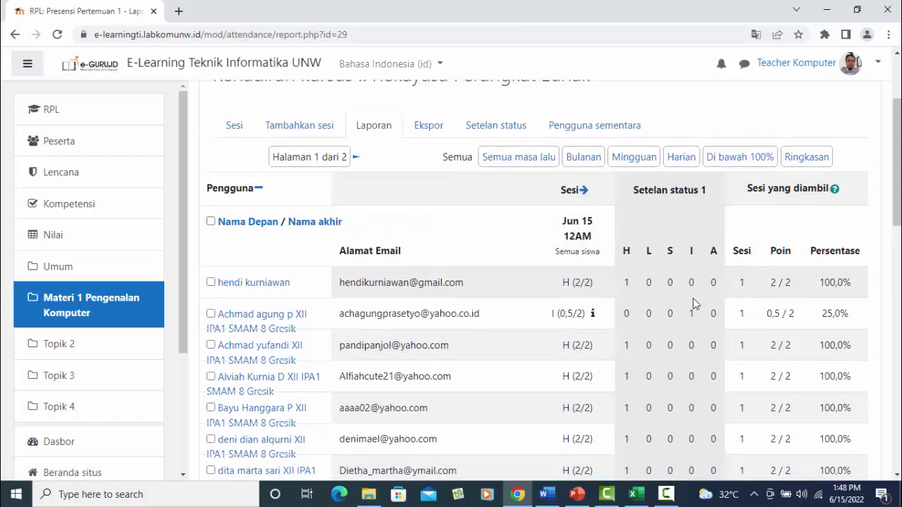
pyautogui.scroll(-10, 693, 304)
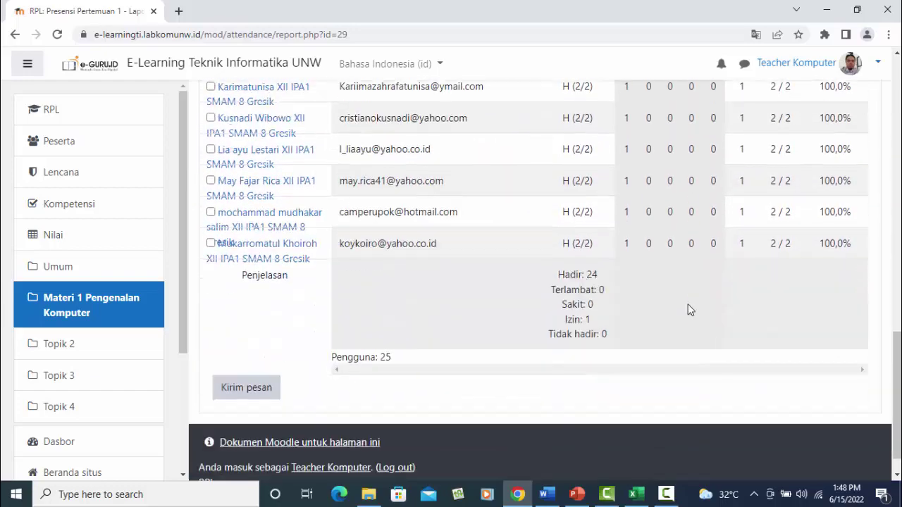
pyautogui.scroll(15, 689, 310)
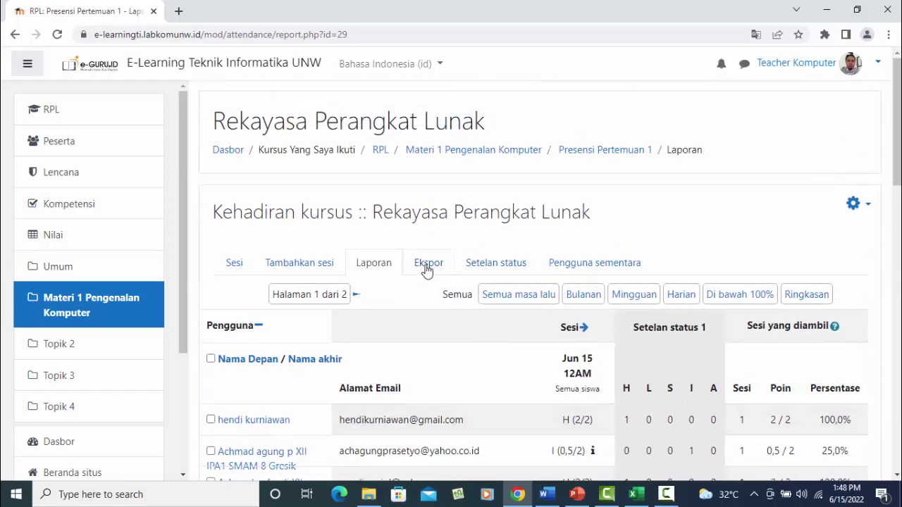
# - Open the attendance export form and review its student, session and period options and the available download formats
pyautogui.click(438, 261)
pyautogui.scroll(-5, 673, 260)
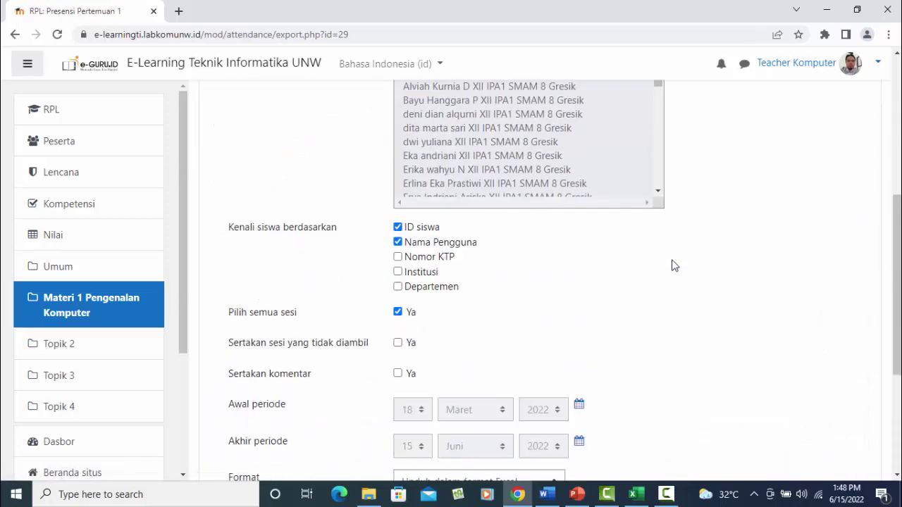
pyautogui.scroll(-3, 654, 347)
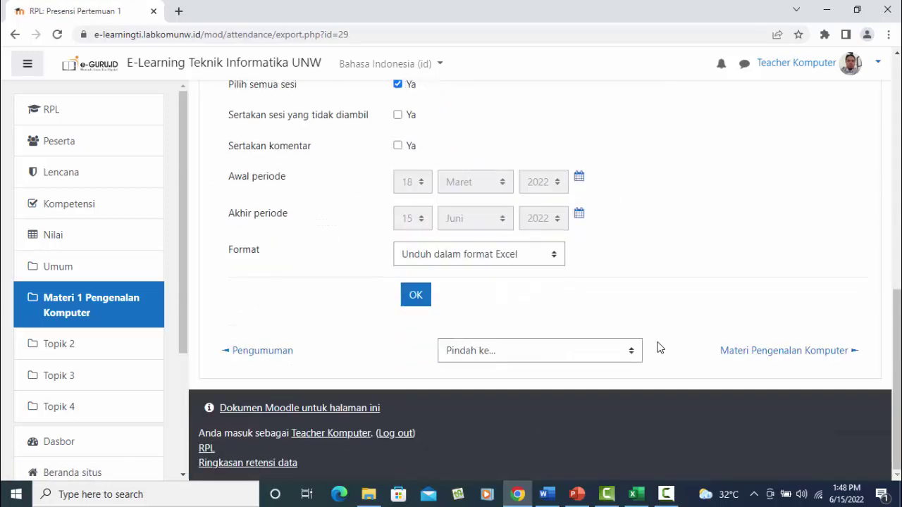
pyautogui.scroll(8, 655, 345)
pyautogui.scroll(-5, 654, 345)
pyautogui.scroll(-3, 649, 343)
pyautogui.click(432, 258)
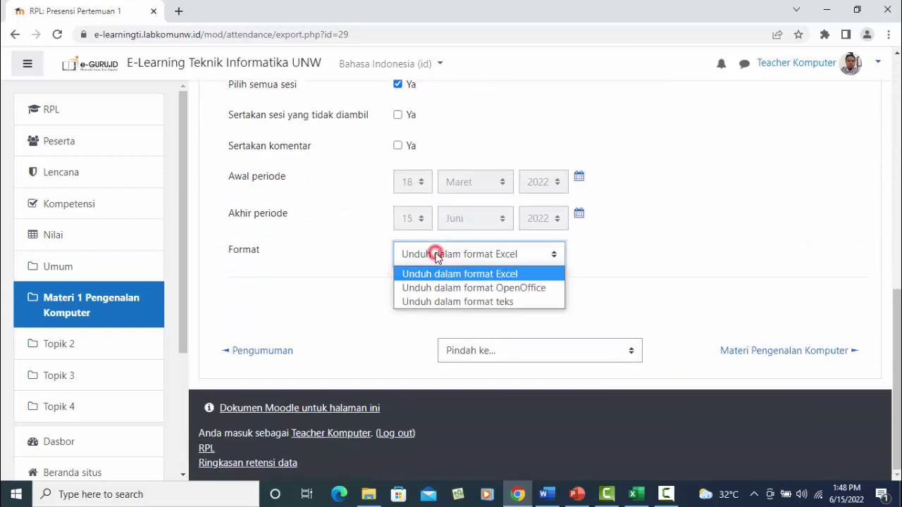
pyautogui.click(710, 250)
pyautogui.scroll(6, 707, 258)
pyautogui.scroll(4, 707, 257)
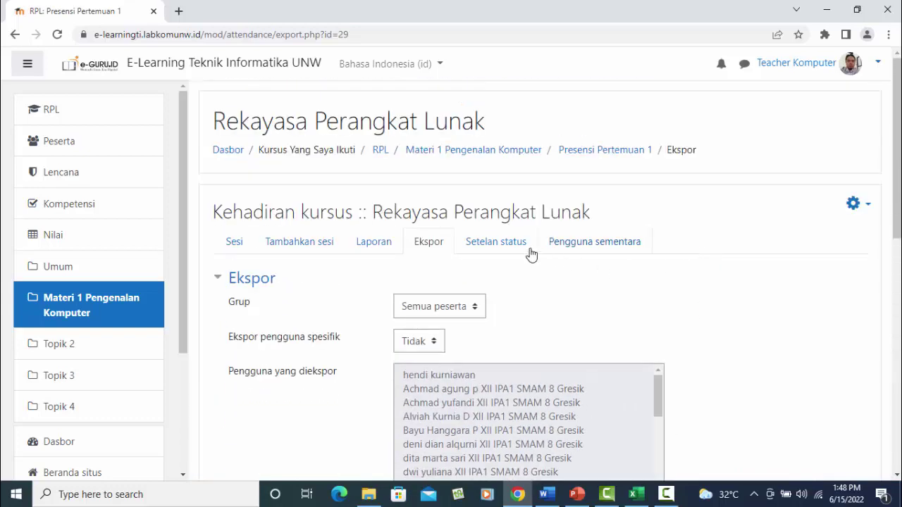
# - View the attendance status settings, then return to the session list
pyautogui.click(500, 244)
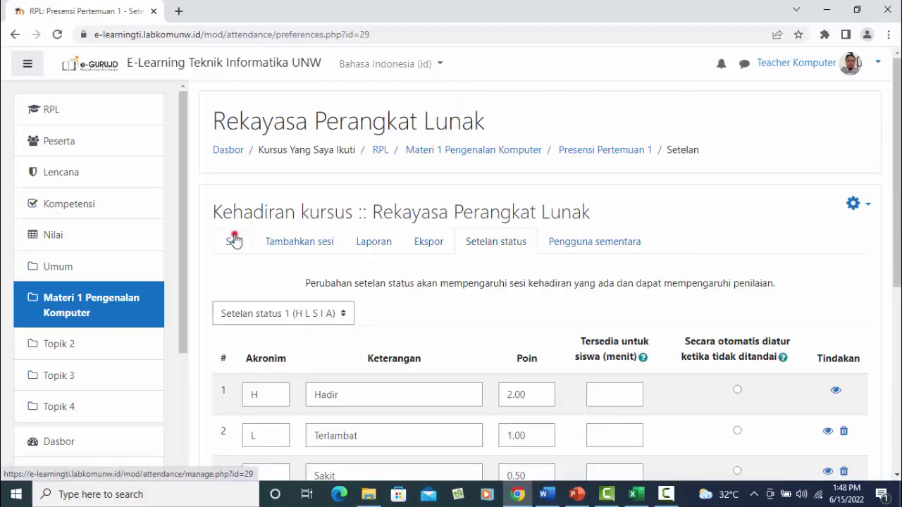
pyautogui.click(234, 239)
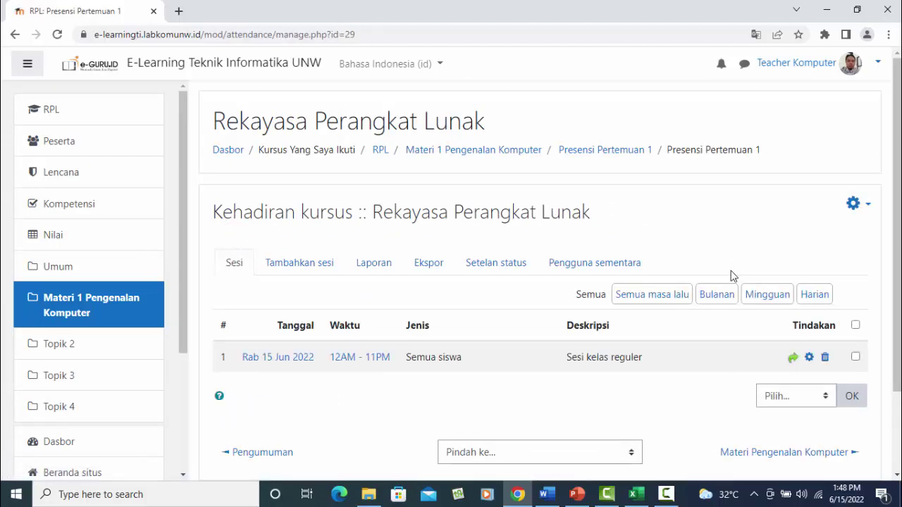
# - Log out of the teacher account and log in to the student account with its username and password
pyautogui.click(849, 62)
pyautogui.click(780, 205)
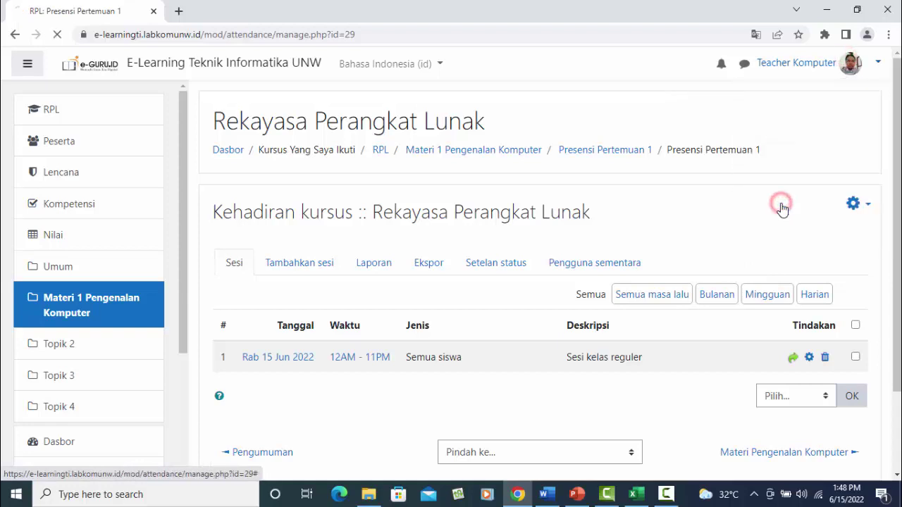
pyautogui.click(341, 284)
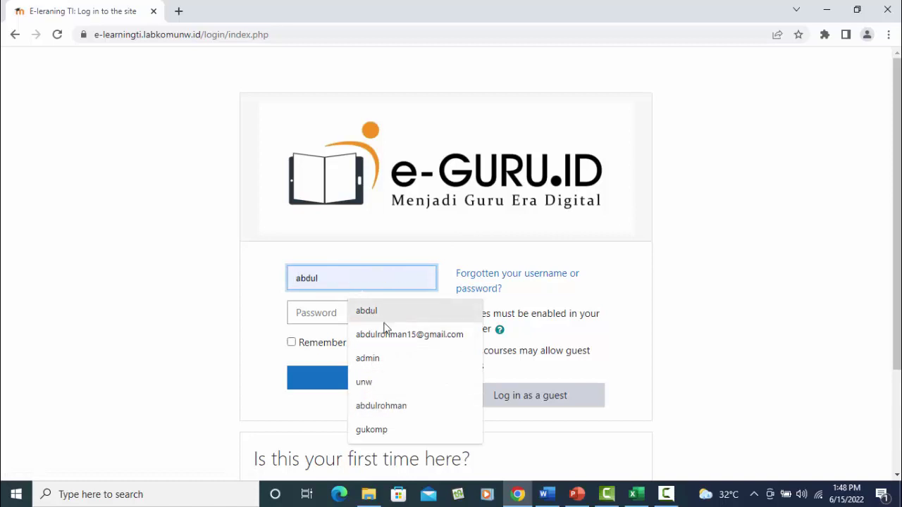
pyautogui.write('h')
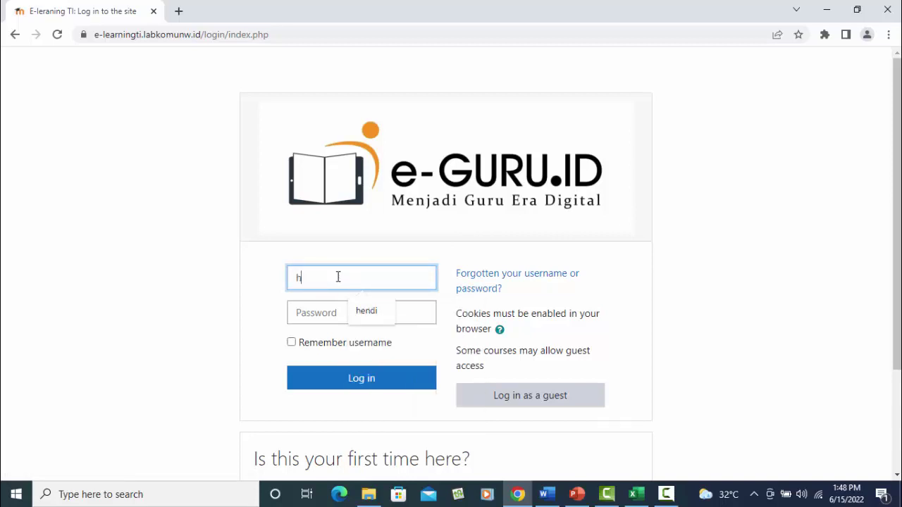
pyautogui.click(361, 310)
pyautogui.click(338, 312)
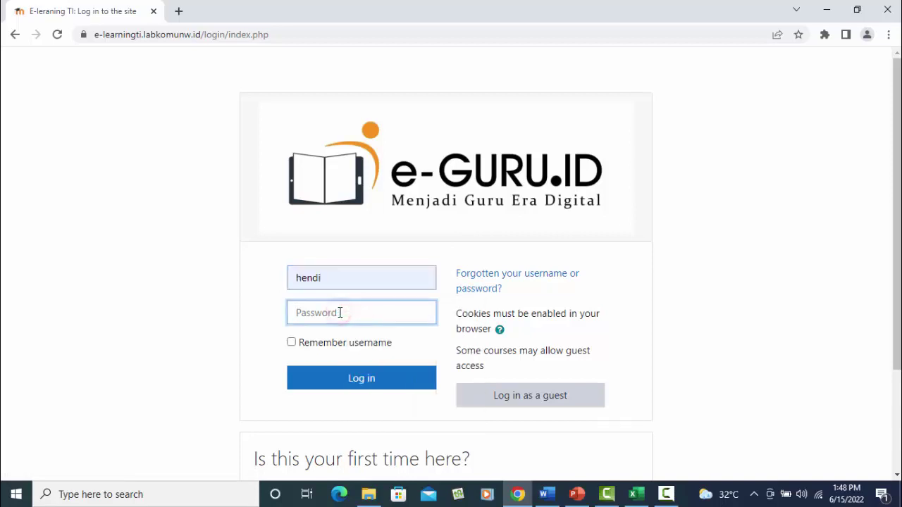
pyautogui.write('••')
pyautogui.click(374, 378)
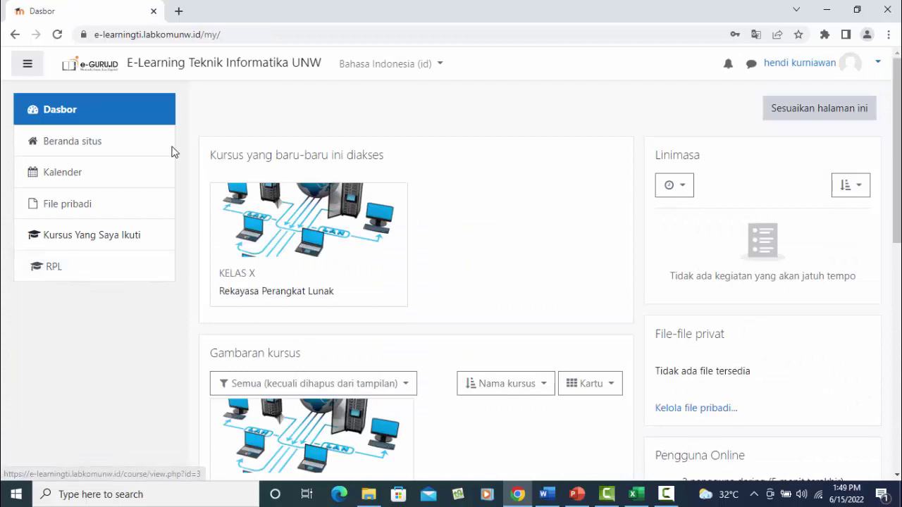
# - Open Presensi Pertemuan 1 in the RPL course and review the student's attendance report for this course and for all courses
pyautogui.click(52, 268)
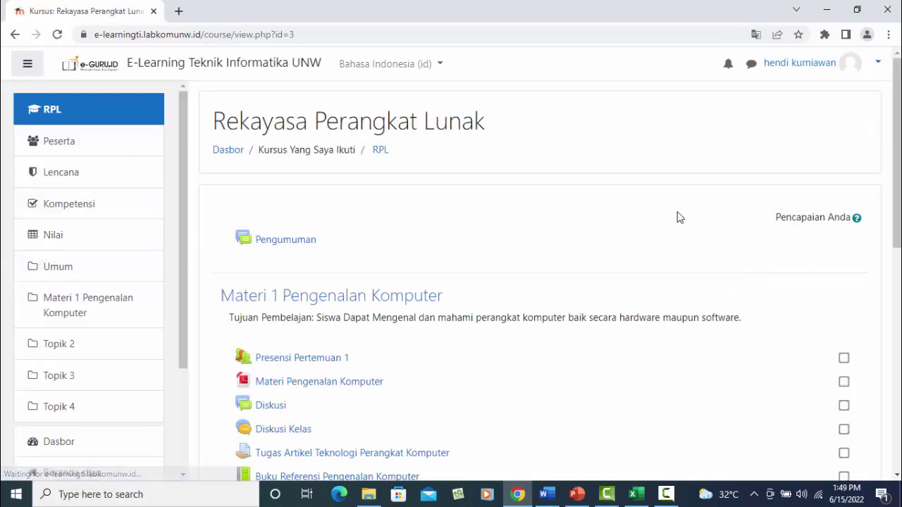
pyautogui.scroll(-1, 574, 286)
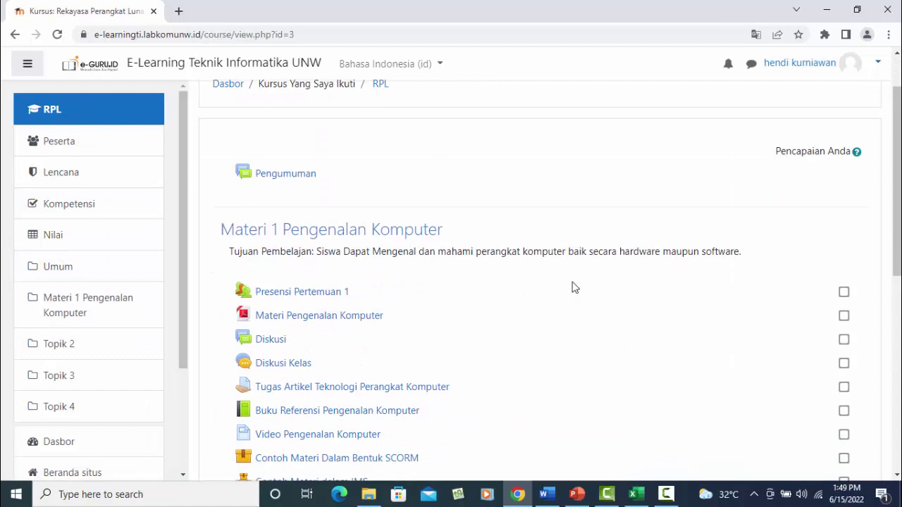
pyautogui.click(320, 291)
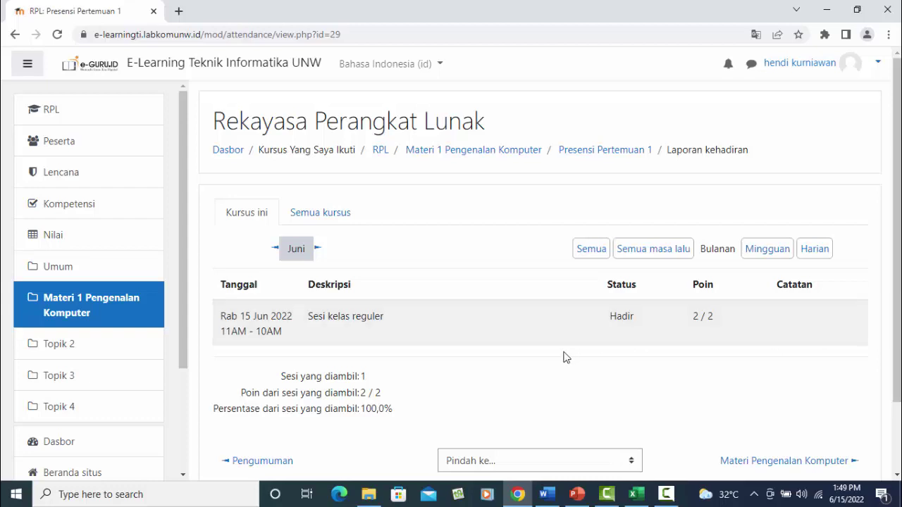
pyautogui.click(318, 215)
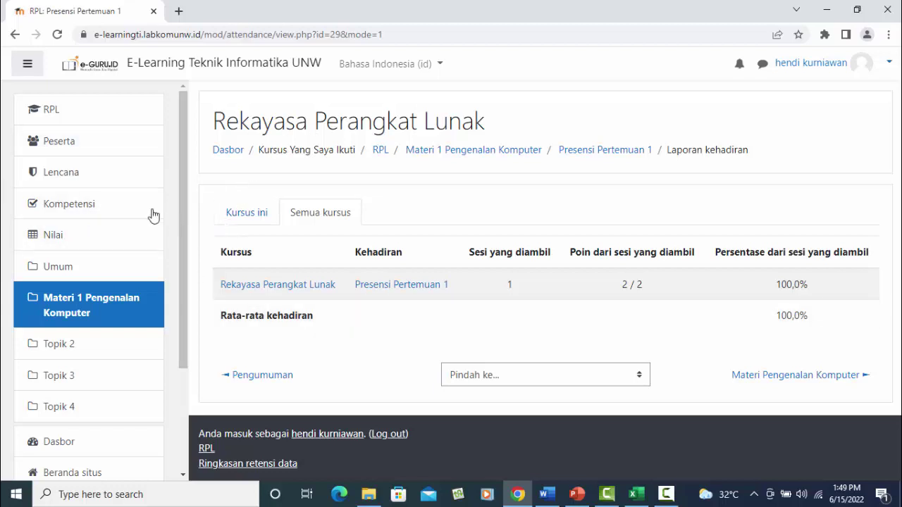
# - Open the RPL course's participant list and look through the participants with their roles and last access
pyautogui.click(84, 146)
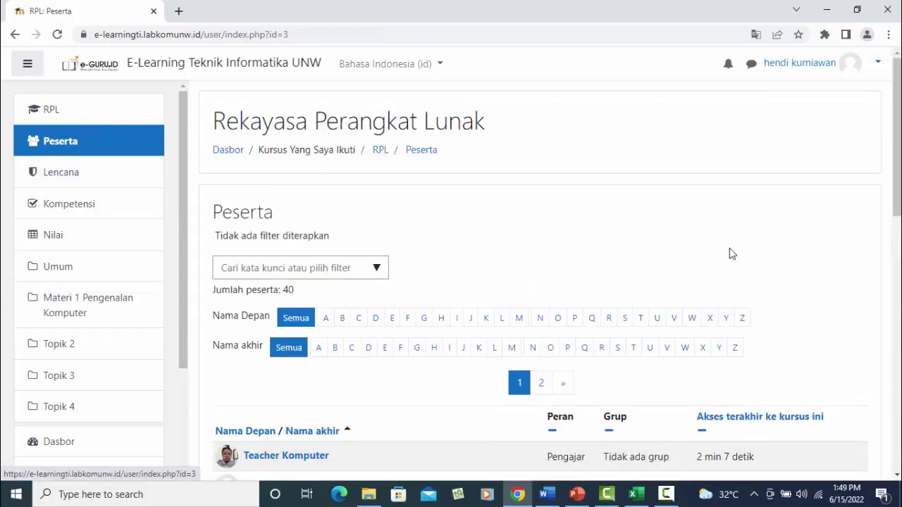
pyautogui.scroll(-1, 837, 231)
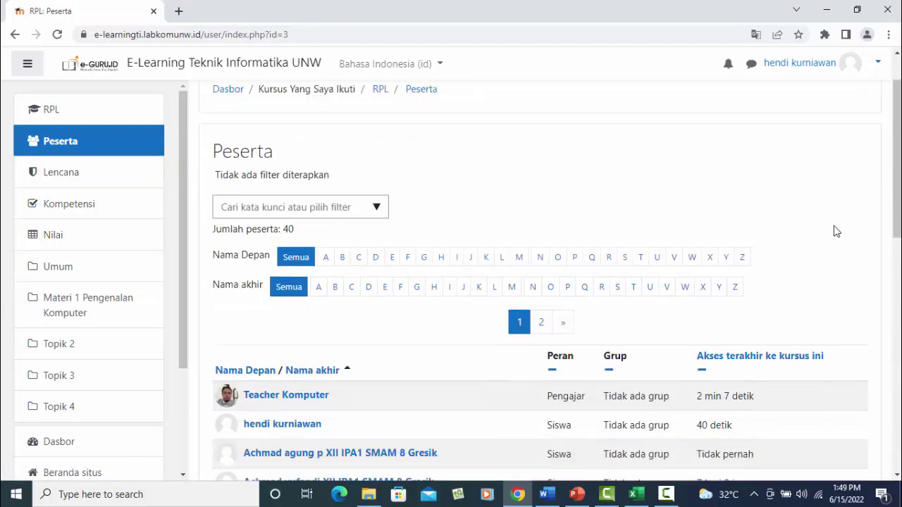
pyautogui.scroll(-2, 835, 231)
pyautogui.scroll(3, 830, 234)
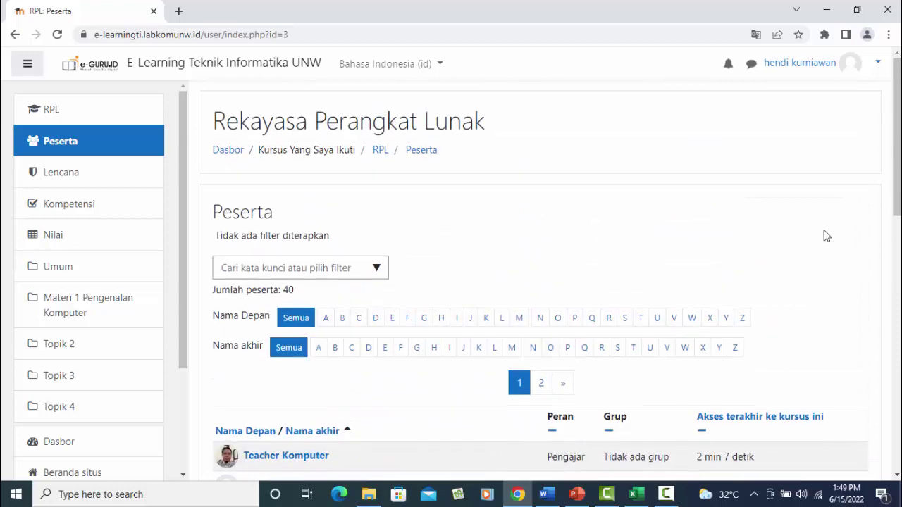